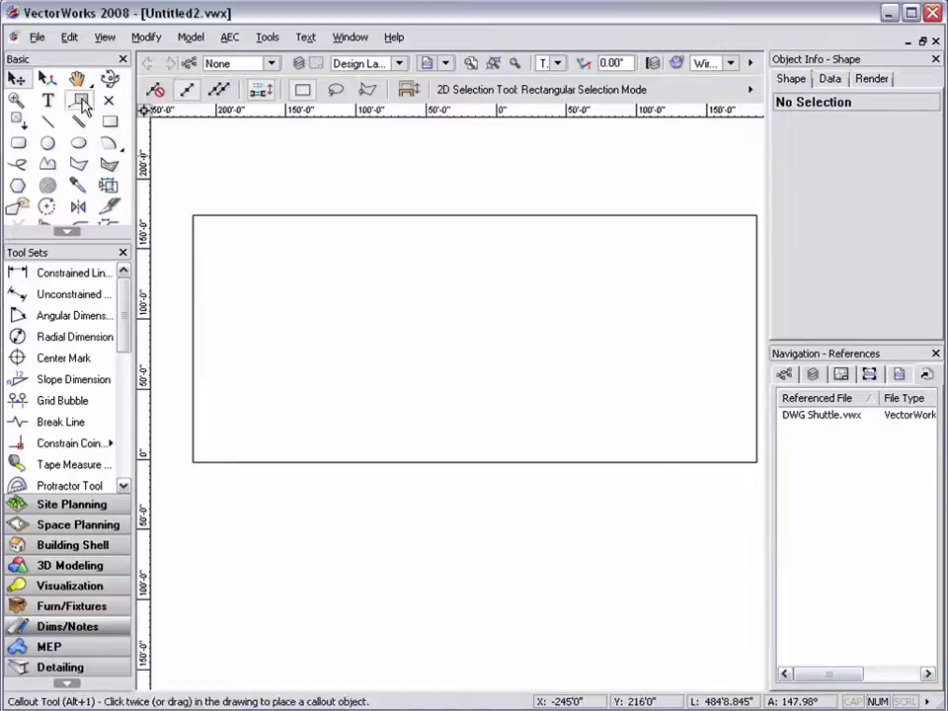
# Open 2008.01_Level 2.vwx from the Level Plans folder inside 2008.M1 WGR Project.
pyautogui.click(36, 38)
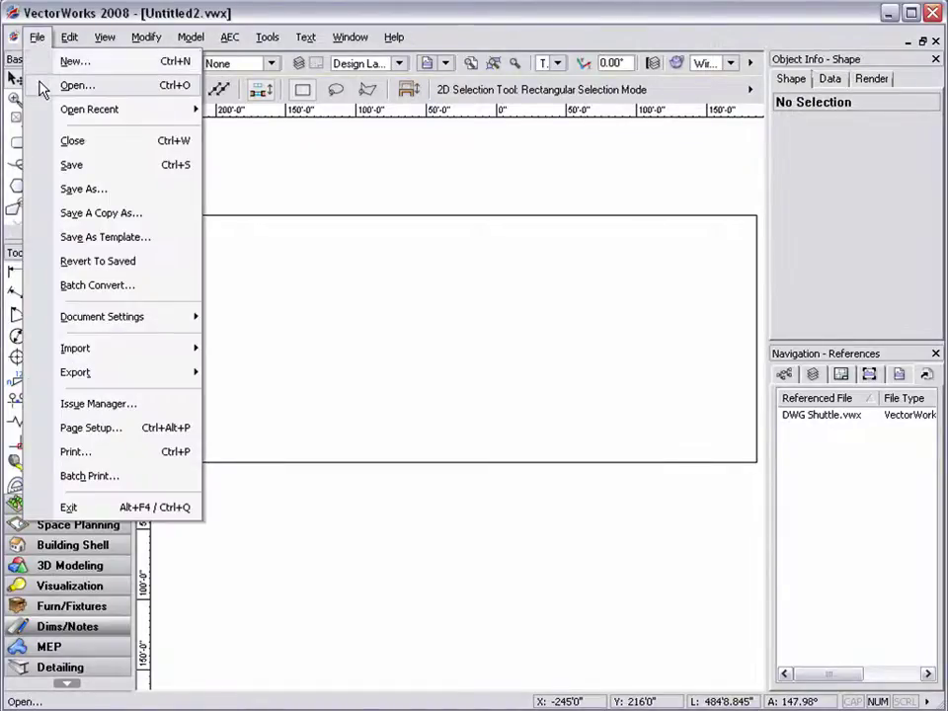
pyautogui.click(79, 85)
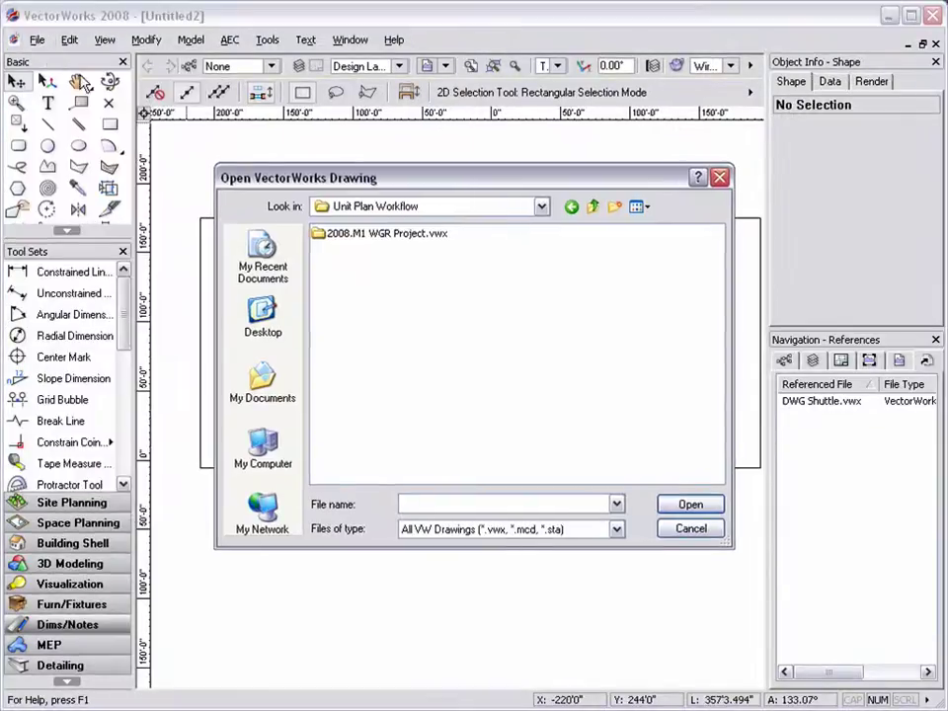
pyautogui.doubleClick(362, 237)
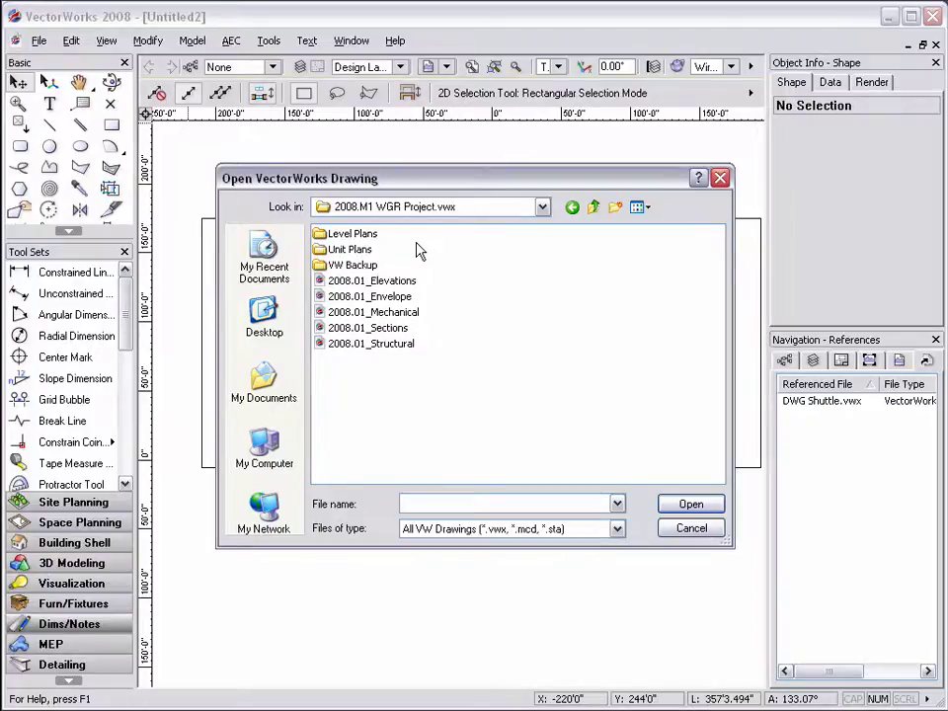
pyautogui.doubleClick(326, 234)
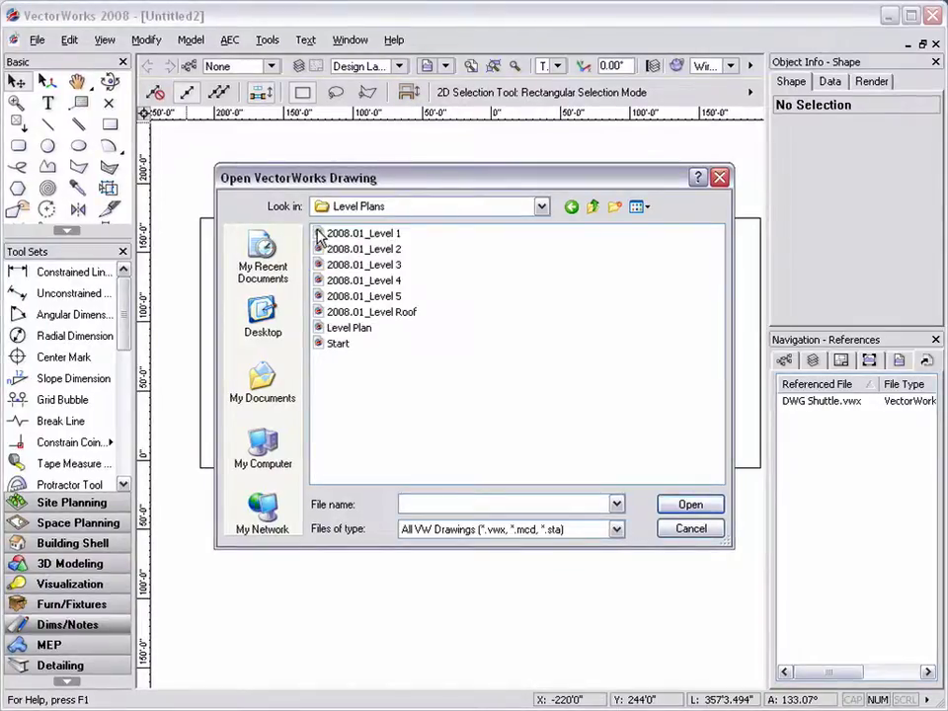
pyautogui.click(572, 209)
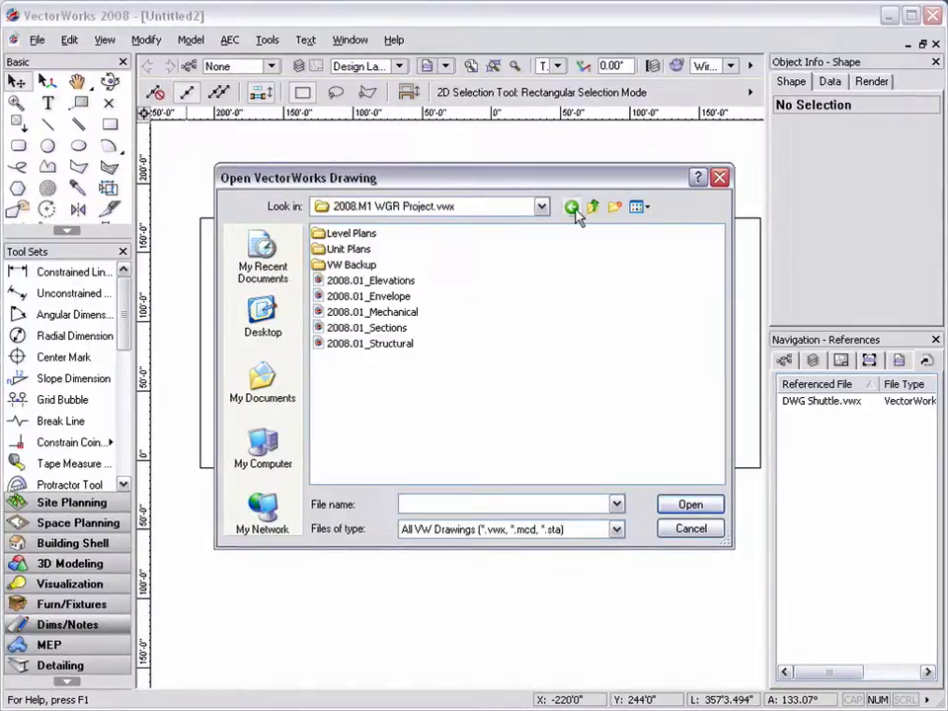
pyautogui.doubleClick(342, 250)
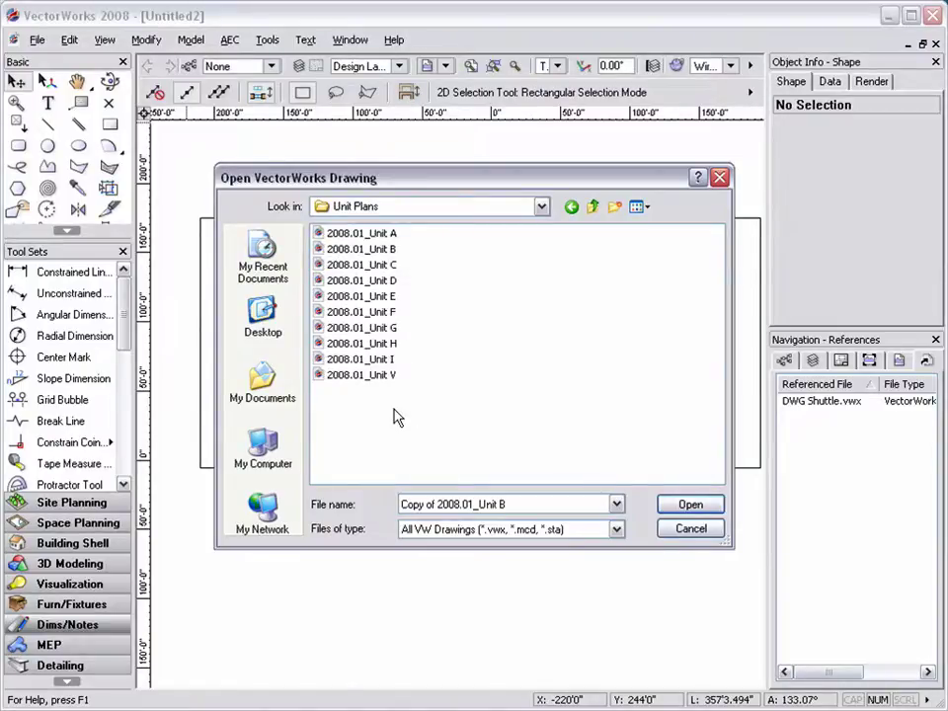
pyautogui.click(571, 208)
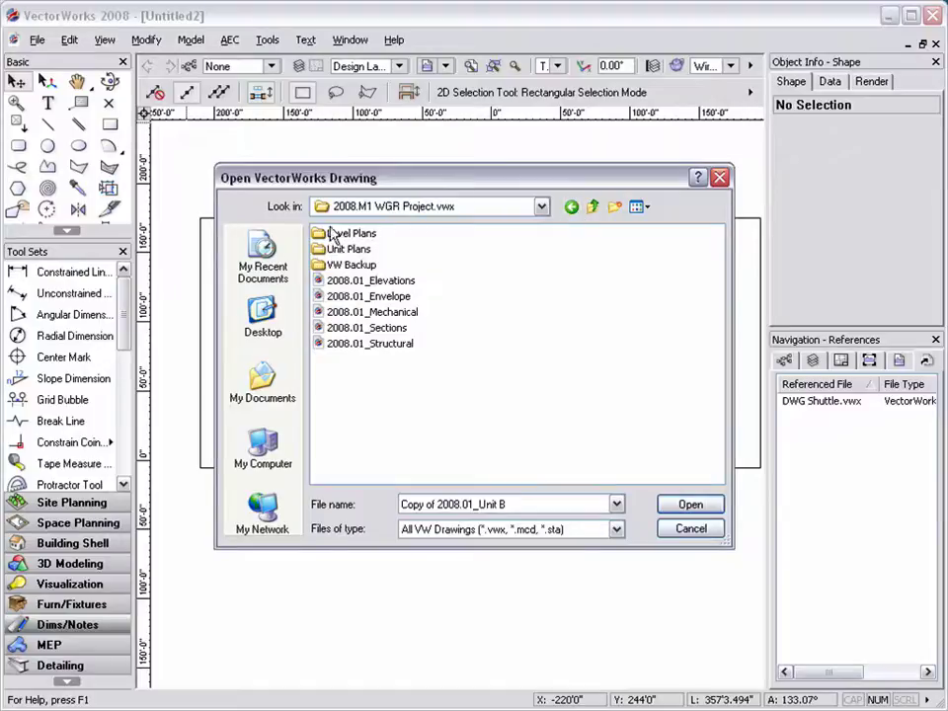
pyautogui.doubleClick(341, 234)
pyautogui.doubleClick(354, 248)
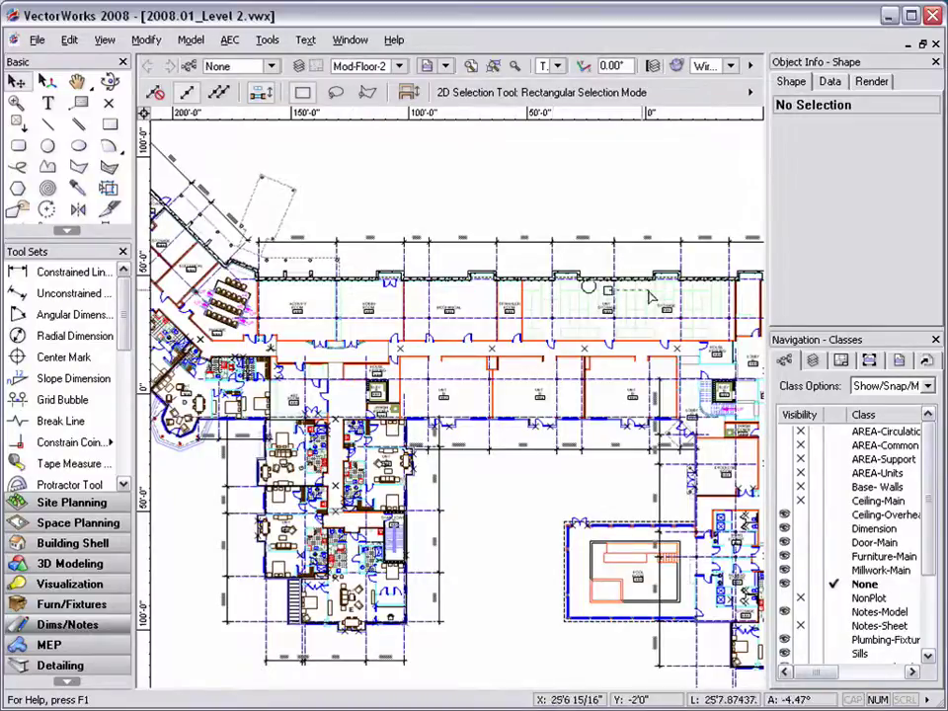
# Switch the Navigation palette from Classes to References to list the eight referenced files.
pyautogui.click(922, 360)
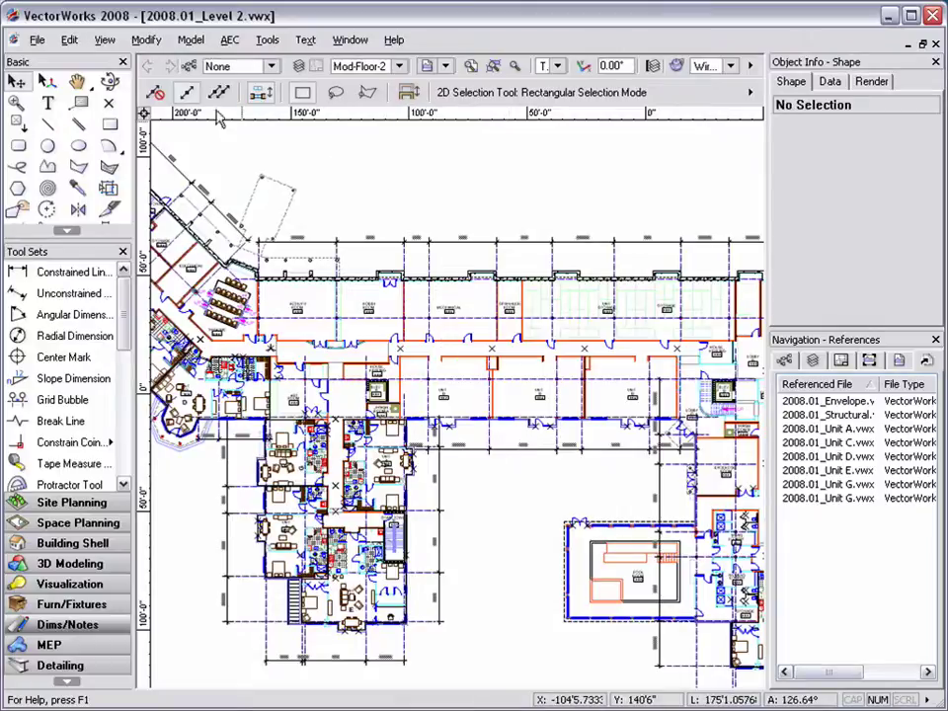
# Start a new viewport and set it to be created on layer DLV-MF2.
pyautogui.click(105, 39)
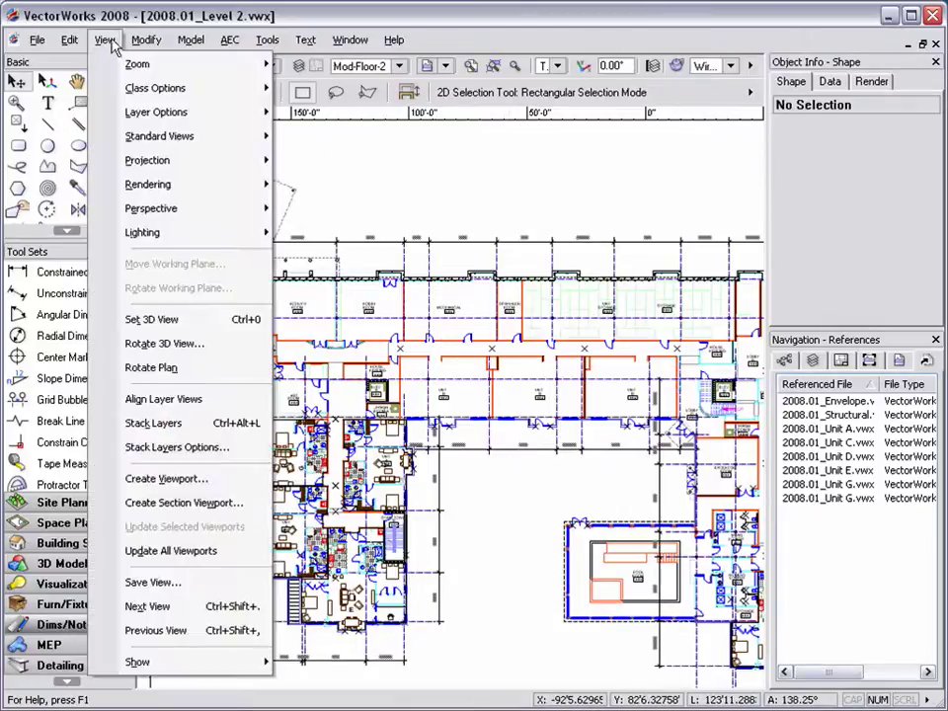
pyautogui.click(244, 479)
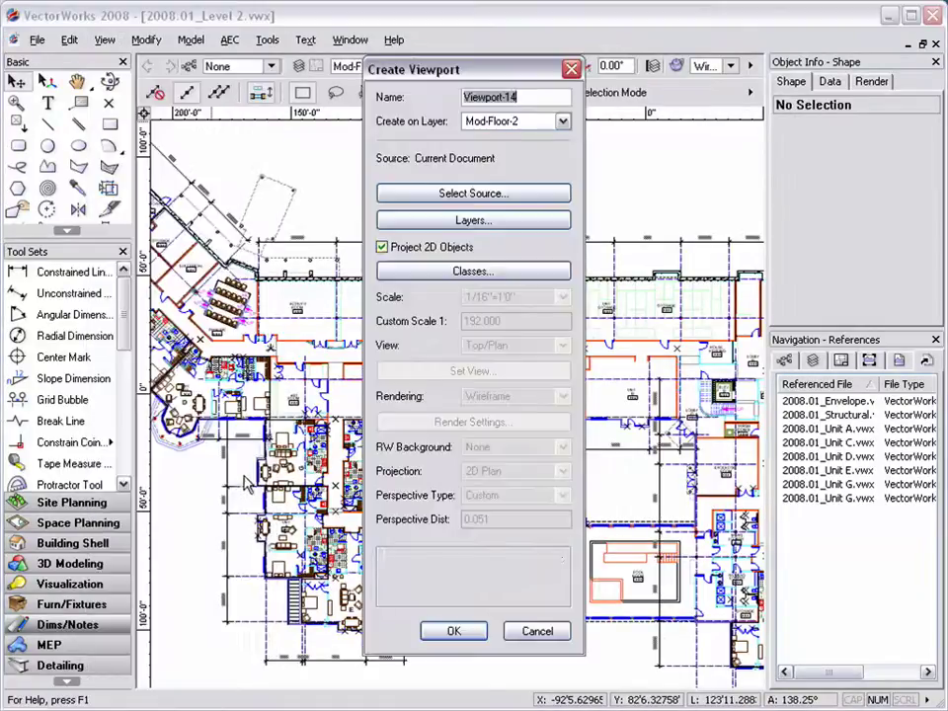
pyautogui.click(564, 121)
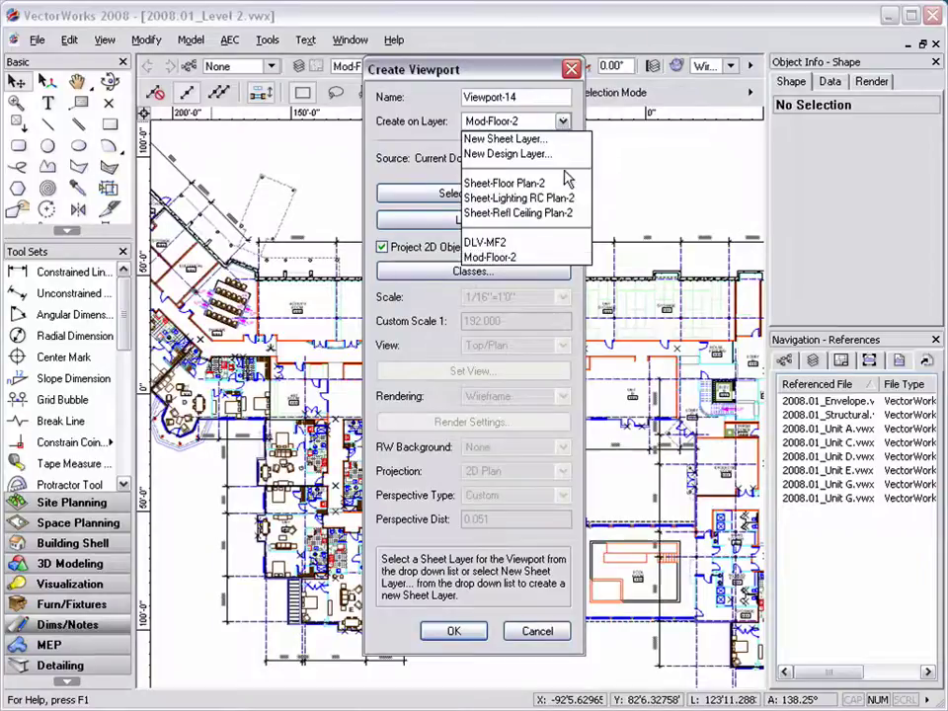
pyautogui.click(546, 243)
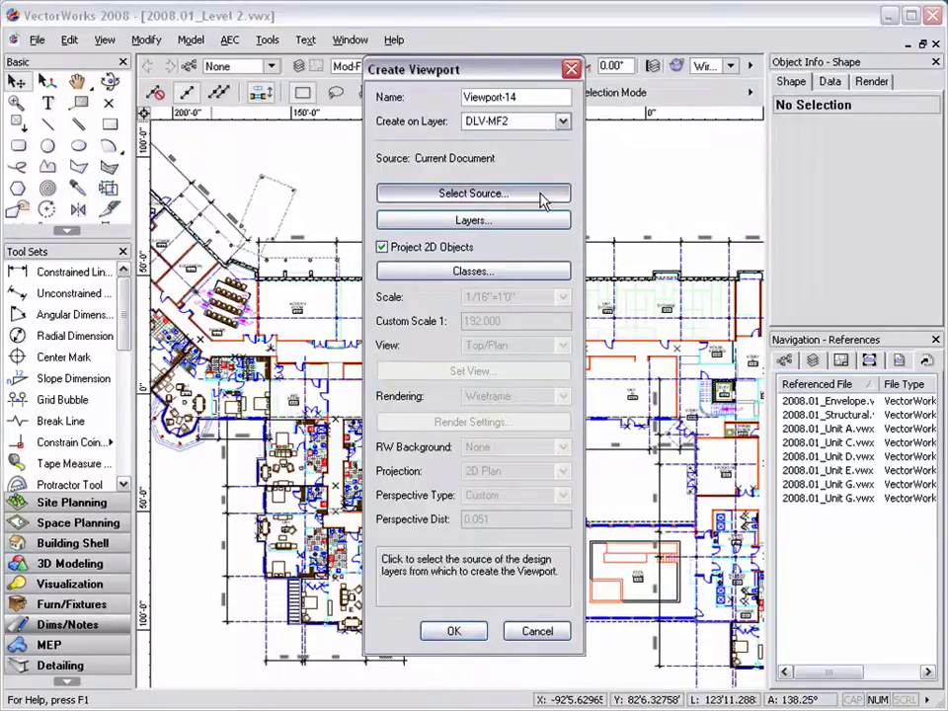
# Source the viewport from the external file 2008.01_Unit B in Unit Plans and create it.
pyautogui.click(543, 197)
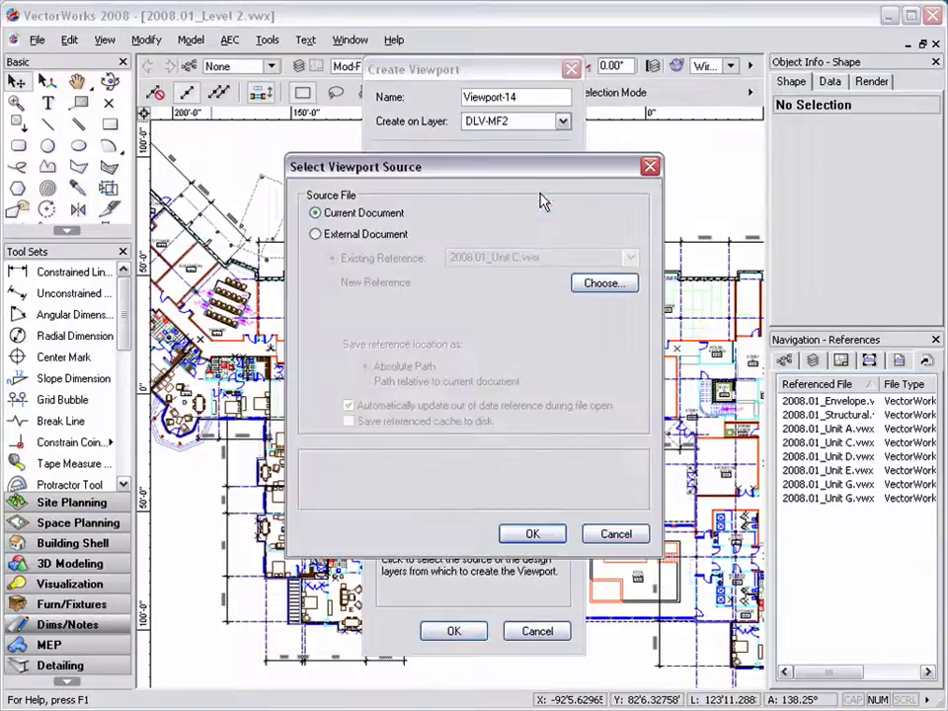
pyautogui.click(395, 234)
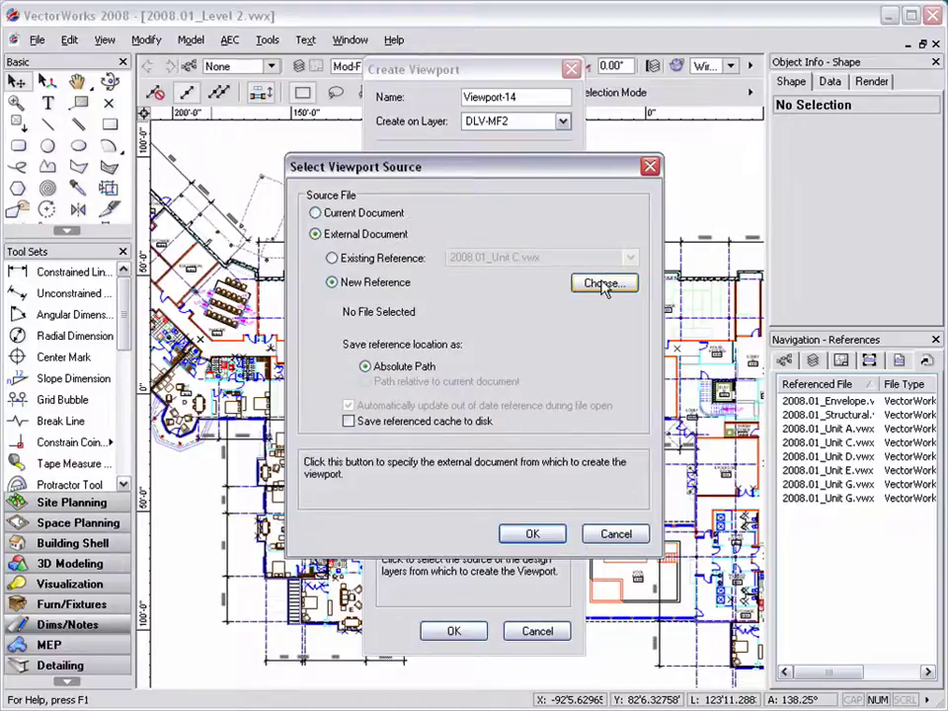
pyautogui.click(596, 282)
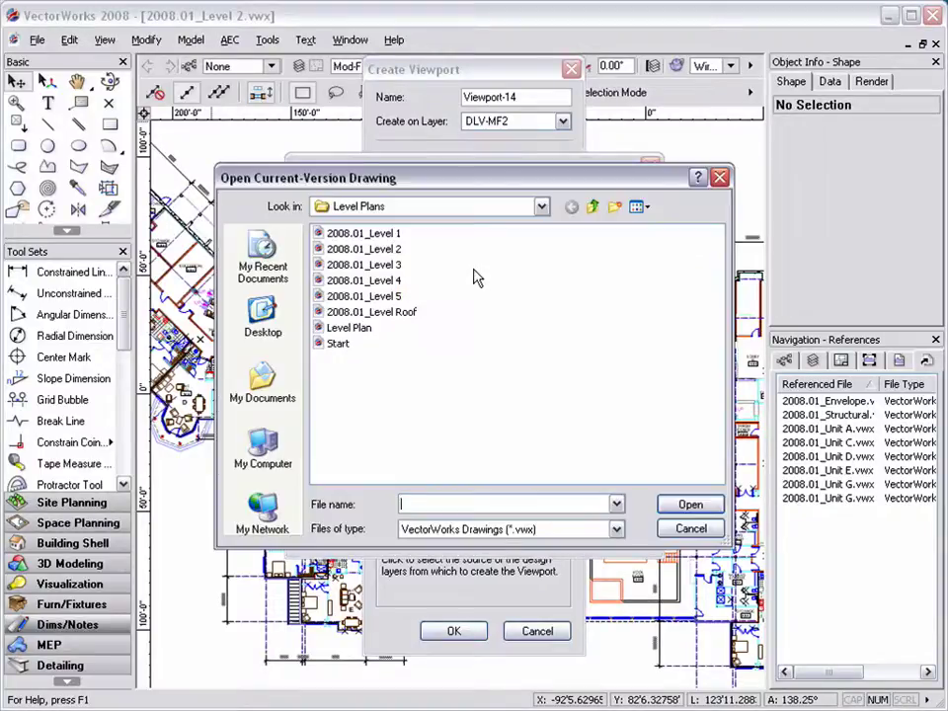
pyautogui.click(594, 208)
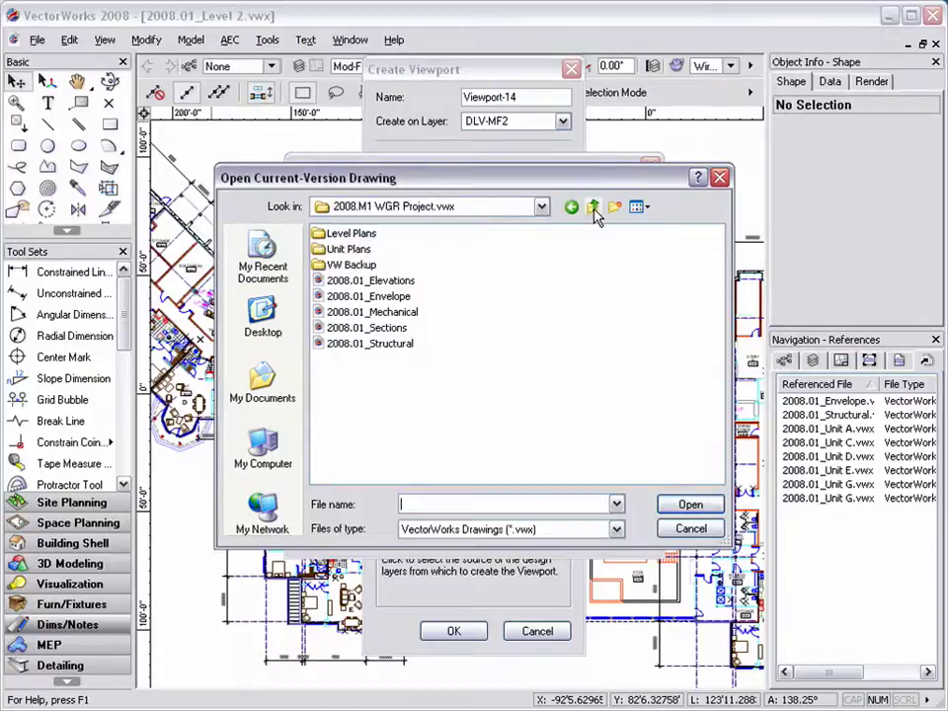
pyautogui.doubleClick(322, 253)
pyautogui.click(386, 251)
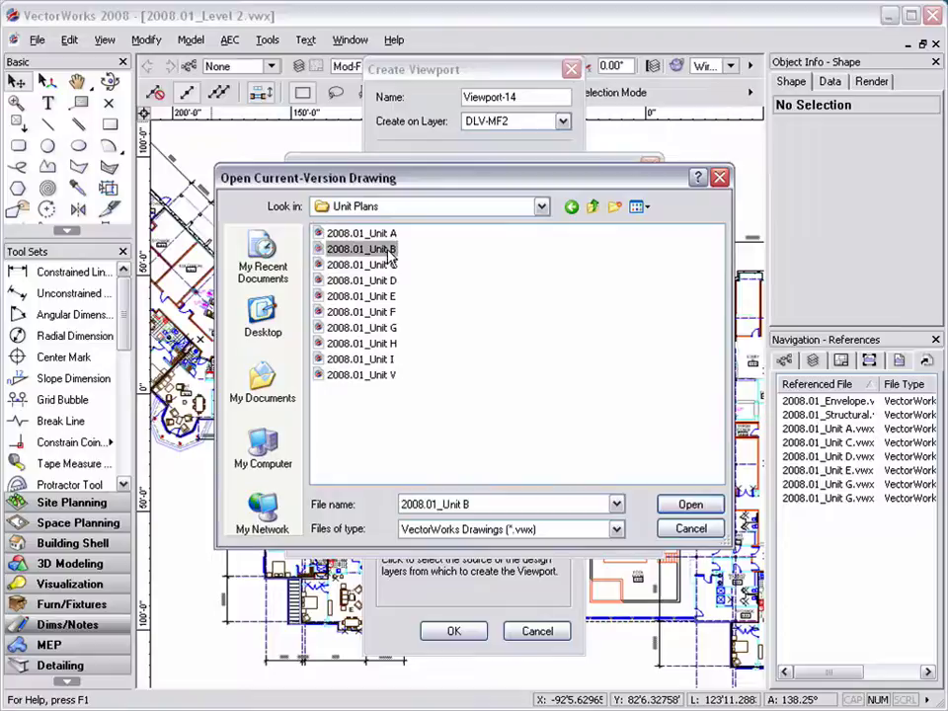
pyautogui.click(680, 505)
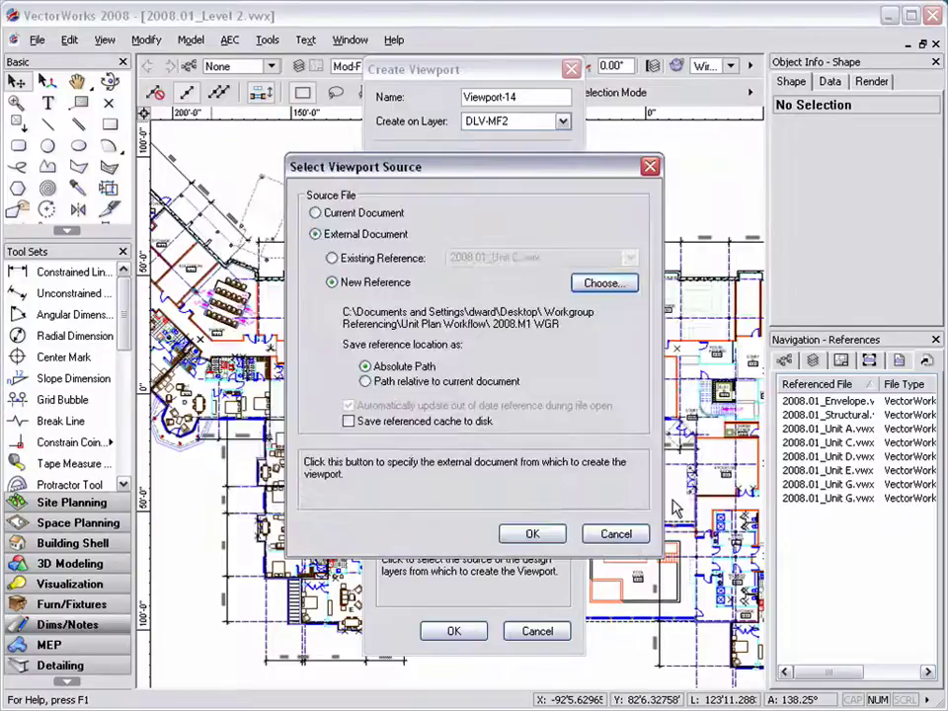
pyautogui.click(531, 534)
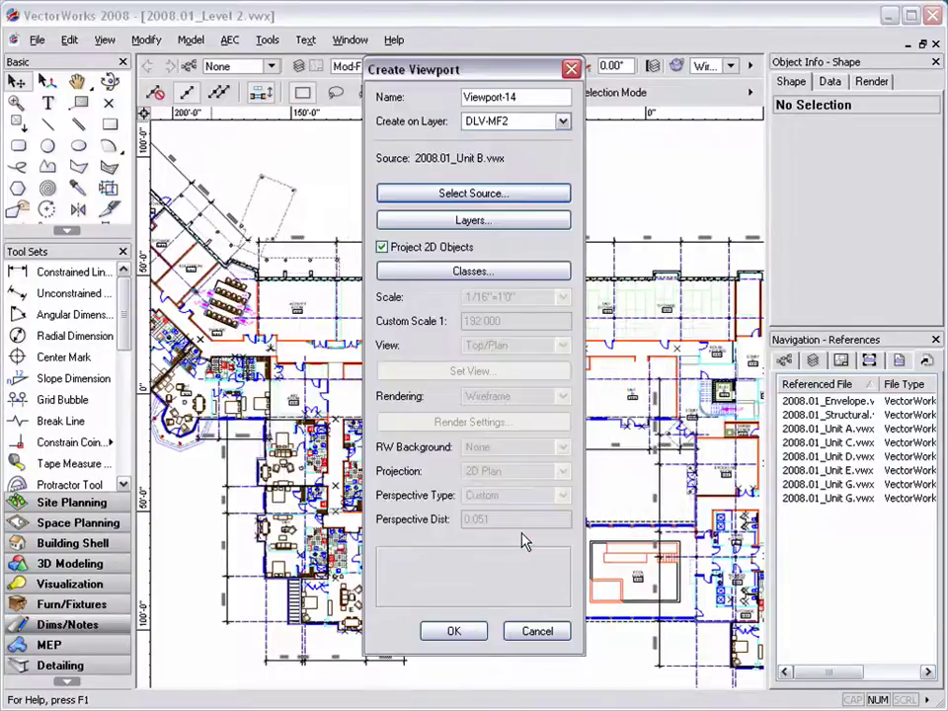
pyautogui.click(451, 631)
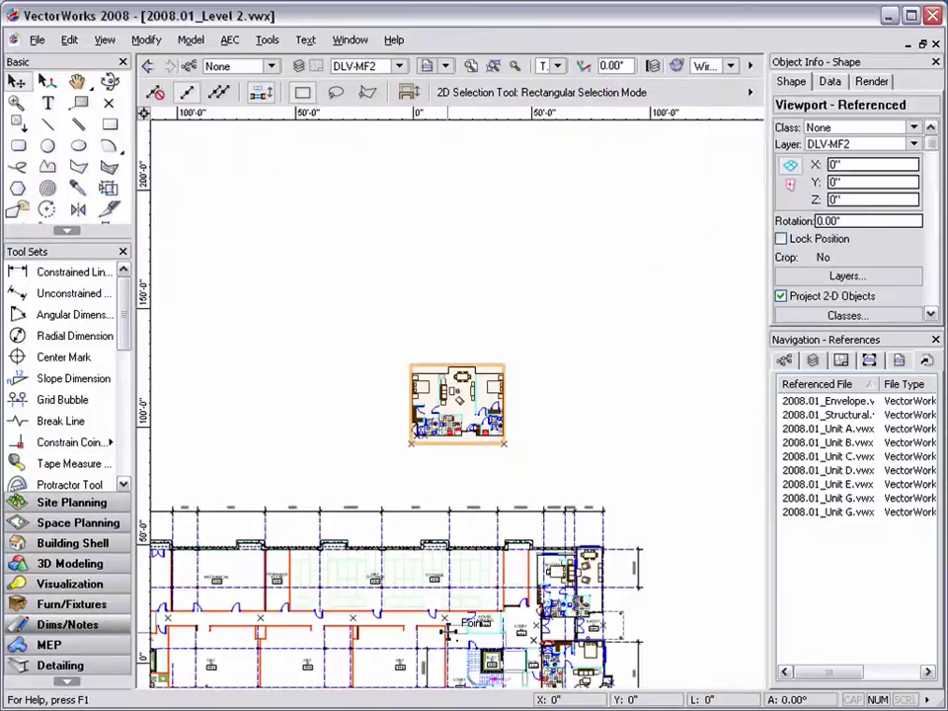
# Bring the new Unit B viewport into view and set its rotation to 180°.
pyautogui.press('h')
pyautogui.moveTo(424, 489)
pyautogui.mouseDown()
pyautogui.moveTo(539, 373)
pyautogui.moveTo(545, 330)
pyautogui.moveTo(559, 319)
pyautogui.mouseUp()
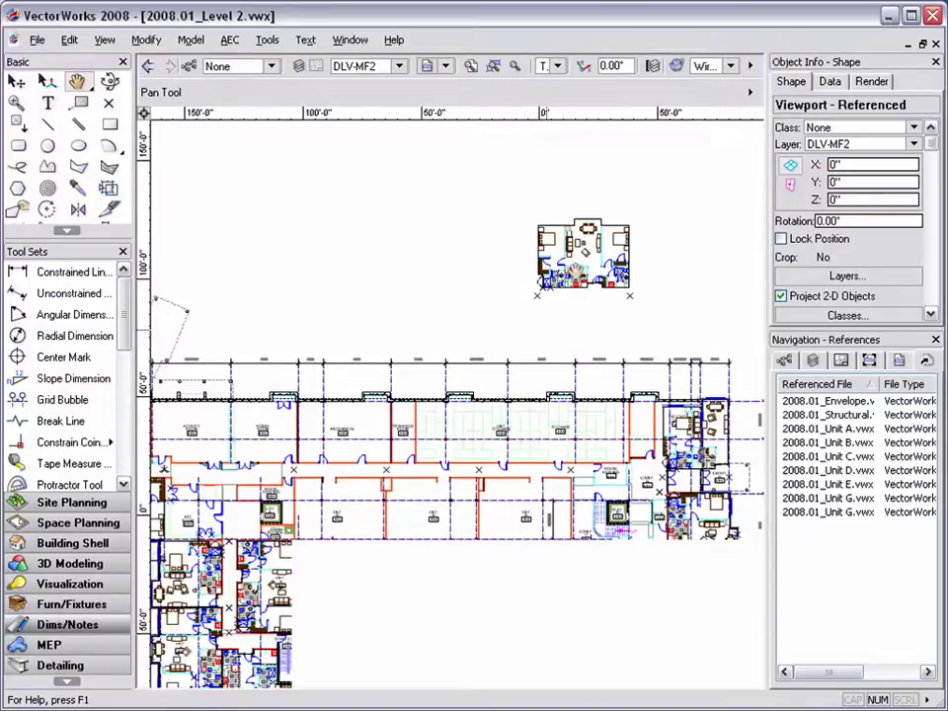
pyautogui.press('x')
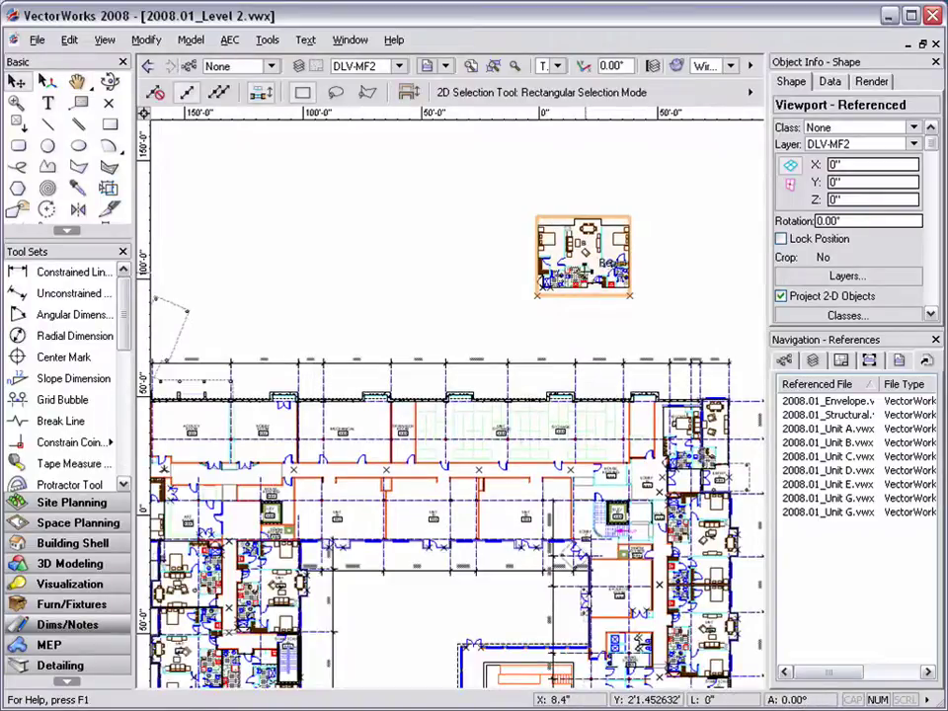
pyautogui.moveTo(367, 316); pyautogui.dragTo(367, 314)
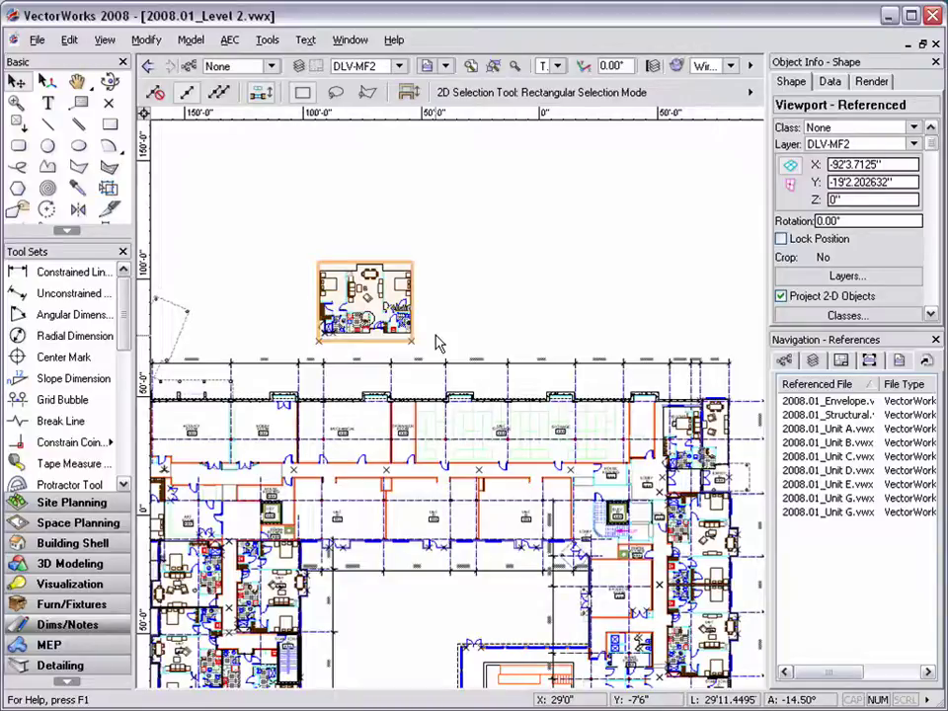
pyautogui.click(810, 221)
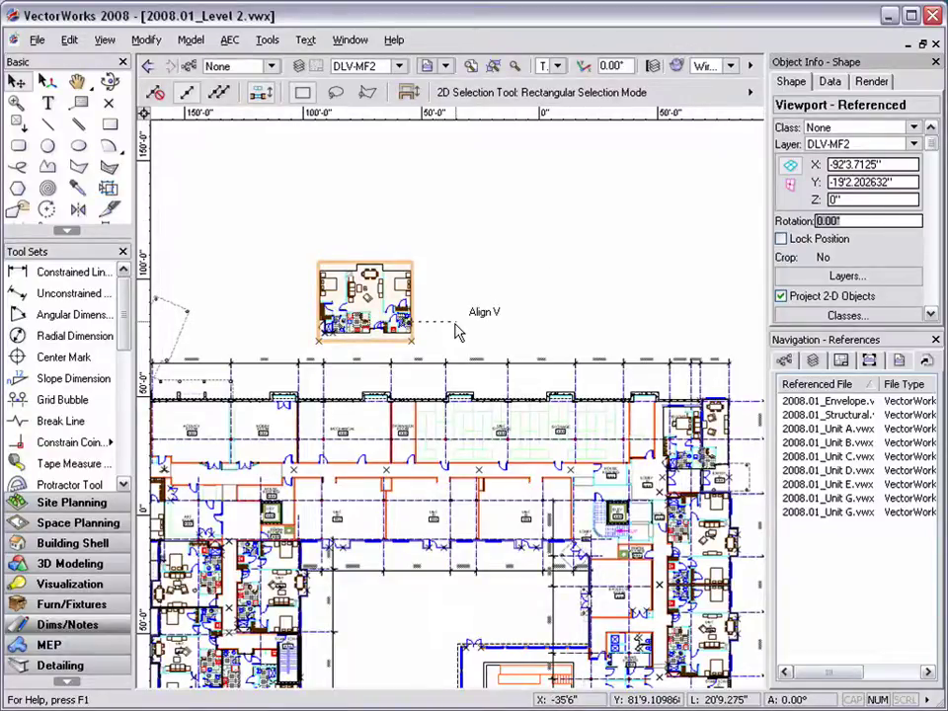
pyautogui.write('90')
pyautogui.press('Return')
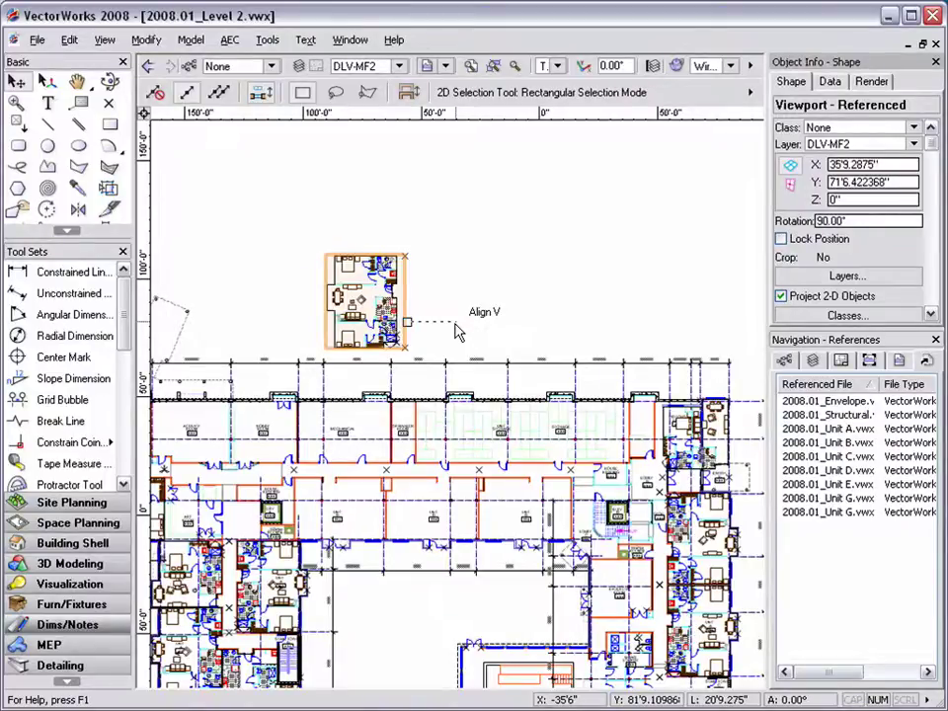
pyautogui.write('180')
pyautogui.press('Return')
# Move the rotated Unit B viewport into the Level 2 plan over unit 112.
pyautogui.scroll(2, 325, 366)
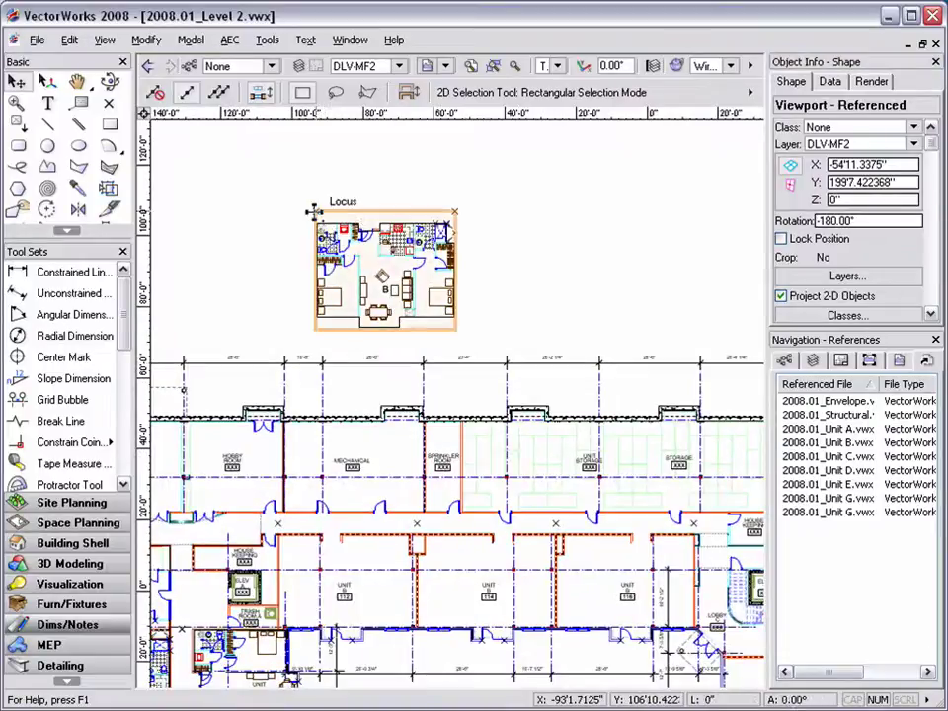
pyautogui.moveTo(313, 211); pyautogui.dragTo(278, 523)
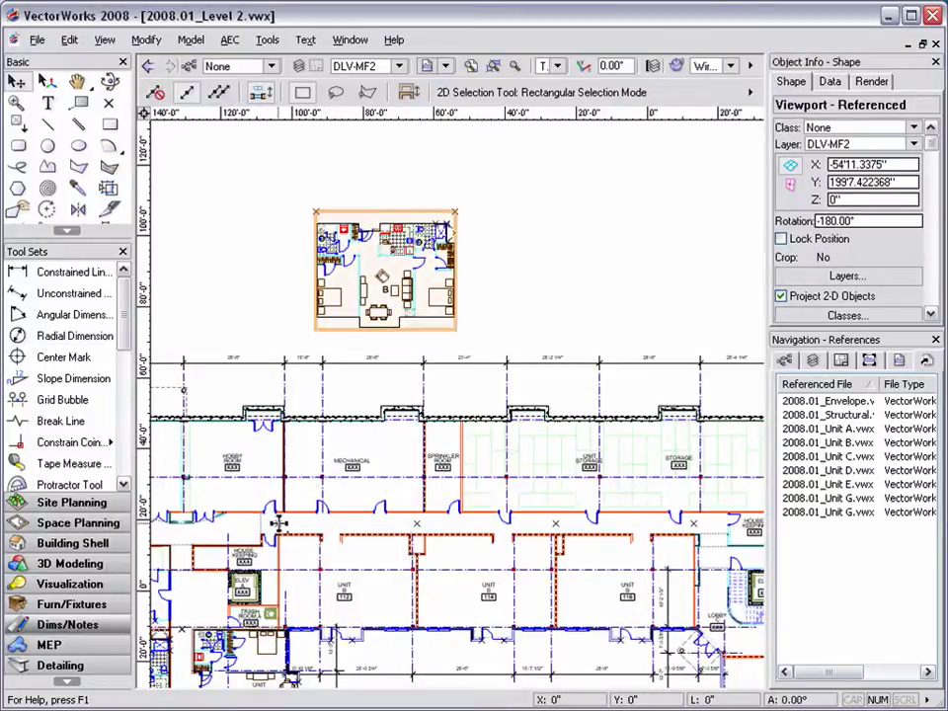
pyautogui.moveTo(346, 591)
pyautogui.mouseDown(button='middle')
pyautogui.moveTo(340, 577)
pyautogui.moveTo(449, 436)
pyautogui.mouseUp(button='middle')
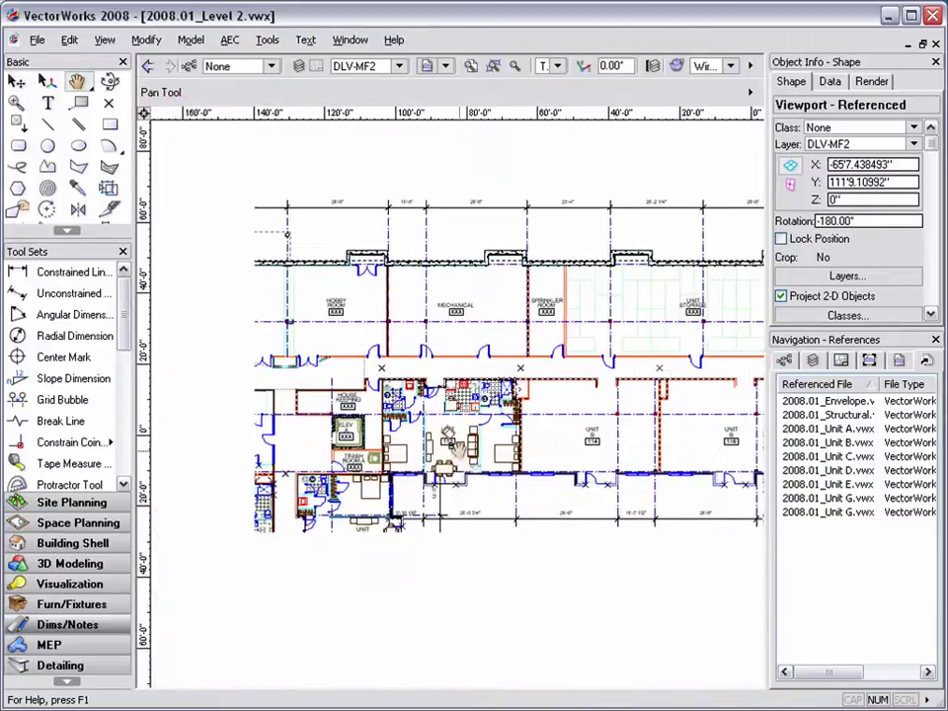
pyautogui.scroll(3, 449, 438)
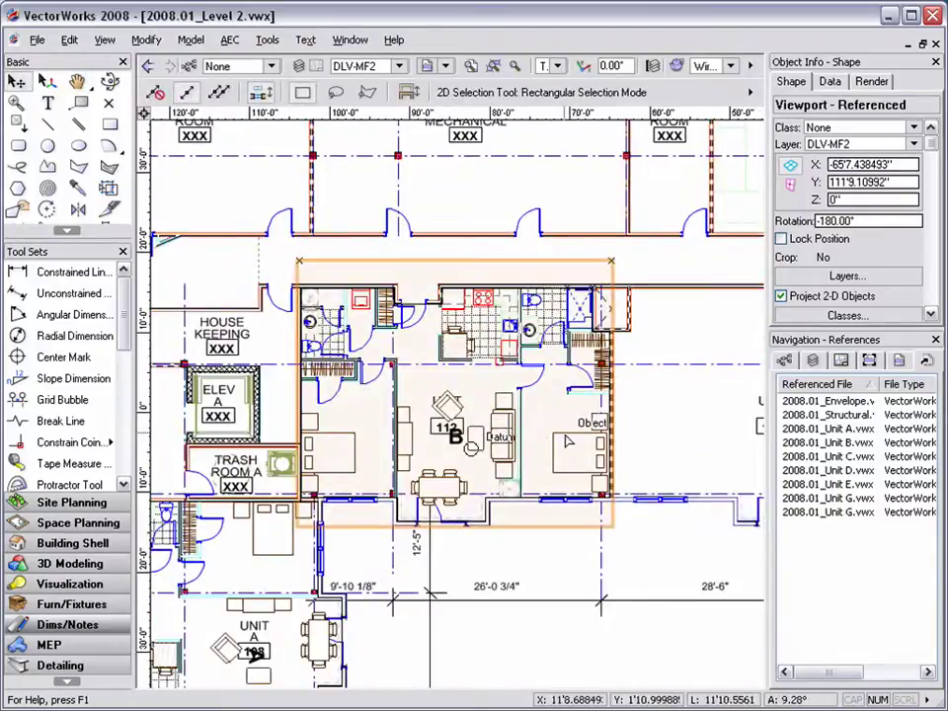
pyautogui.moveTo(568, 441); pyautogui.dragTo(427, 423, button='middle')
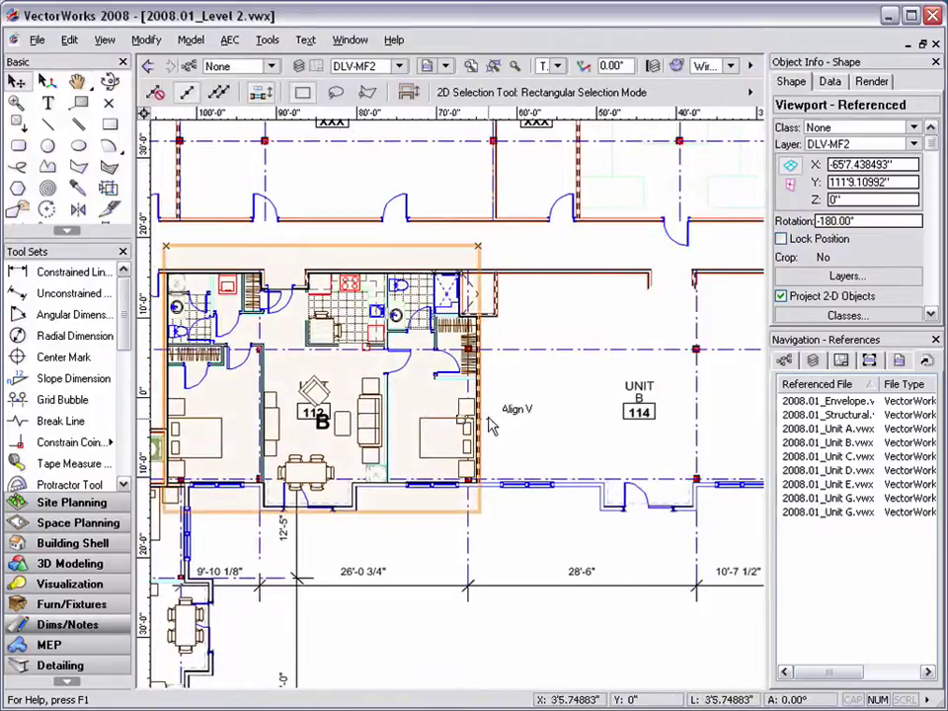
# Duplicate-mirror the viewport across a vertical axis at its right edge onto unit 114.
pyautogui.click(81, 214)
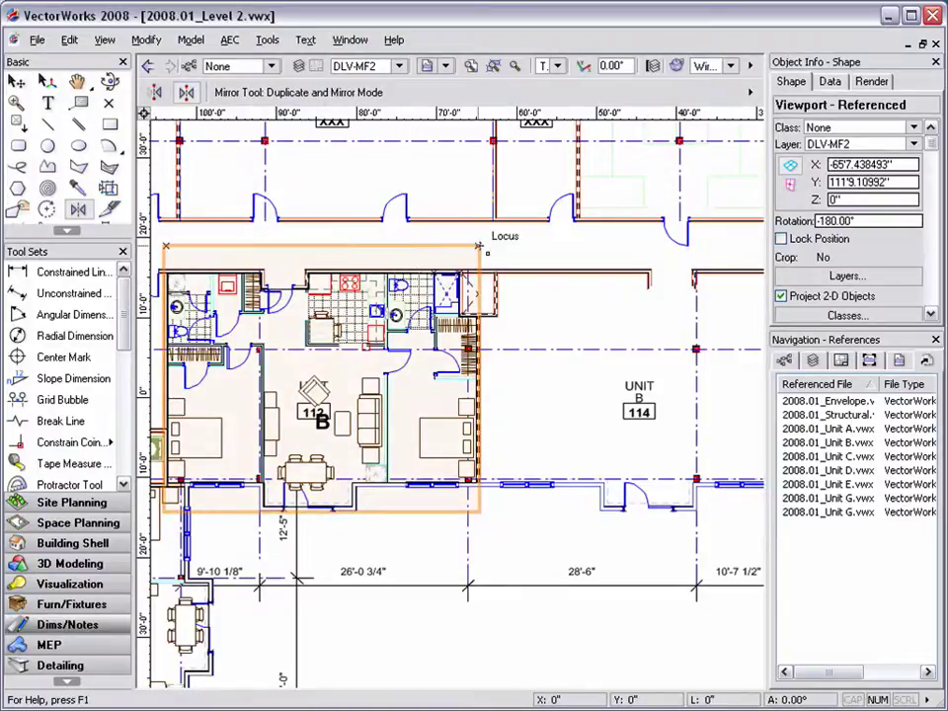
pyautogui.click(478, 245)
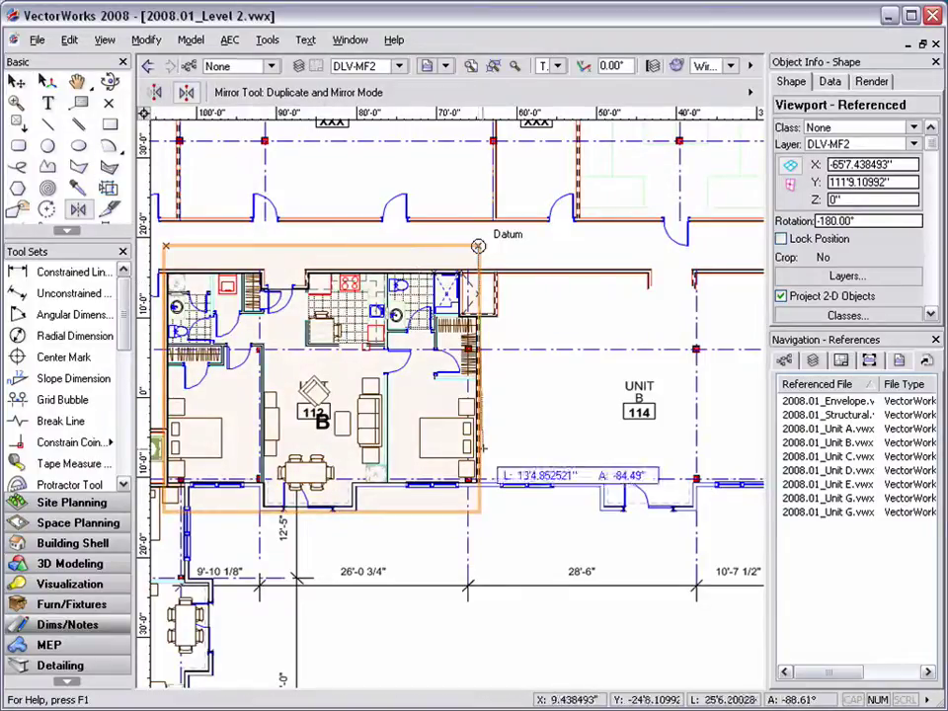
pyautogui.click(477, 516)
pyautogui.press('h')
pyautogui.moveTo(670, 436); pyautogui.dragTo(350, 413)
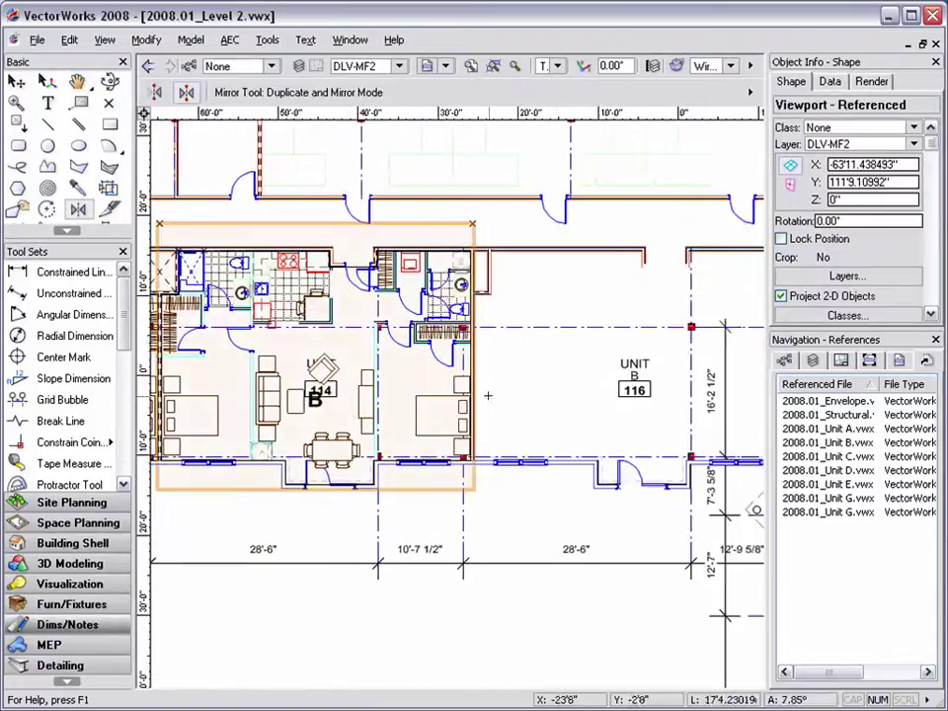
pyautogui.moveTo(594, 361); pyautogui.dragTo(594, 390)
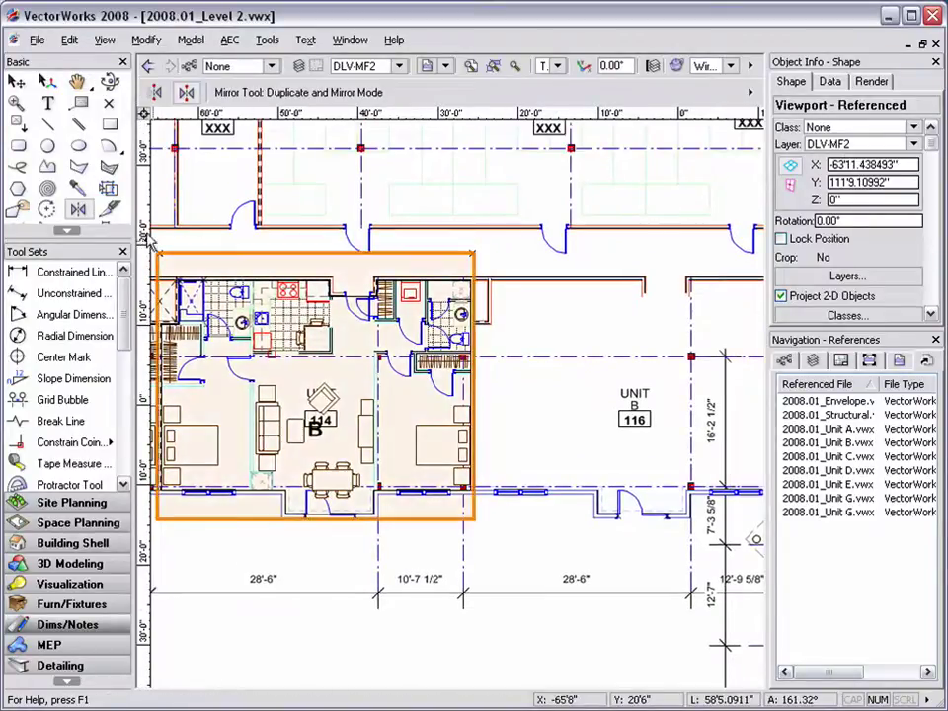
pyautogui.moveTo(96, 245); pyautogui.dragTo(85, 257)
# Copy the mirrored viewport onto unit 116 with Move by Points, Retain checked.
pyautogui.click(83, 255)
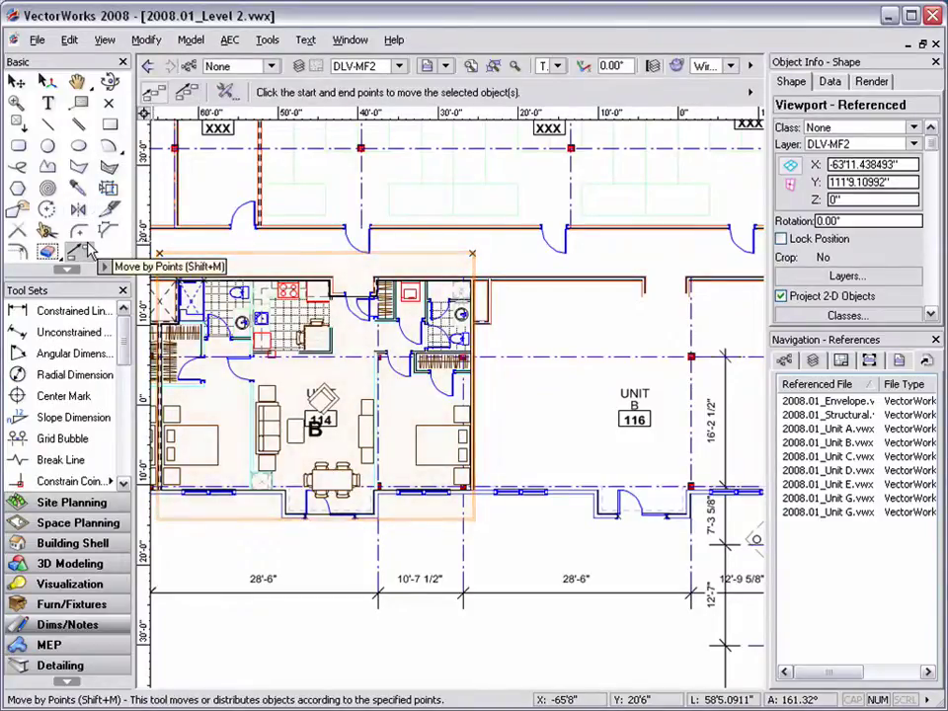
pyautogui.click(226, 91)
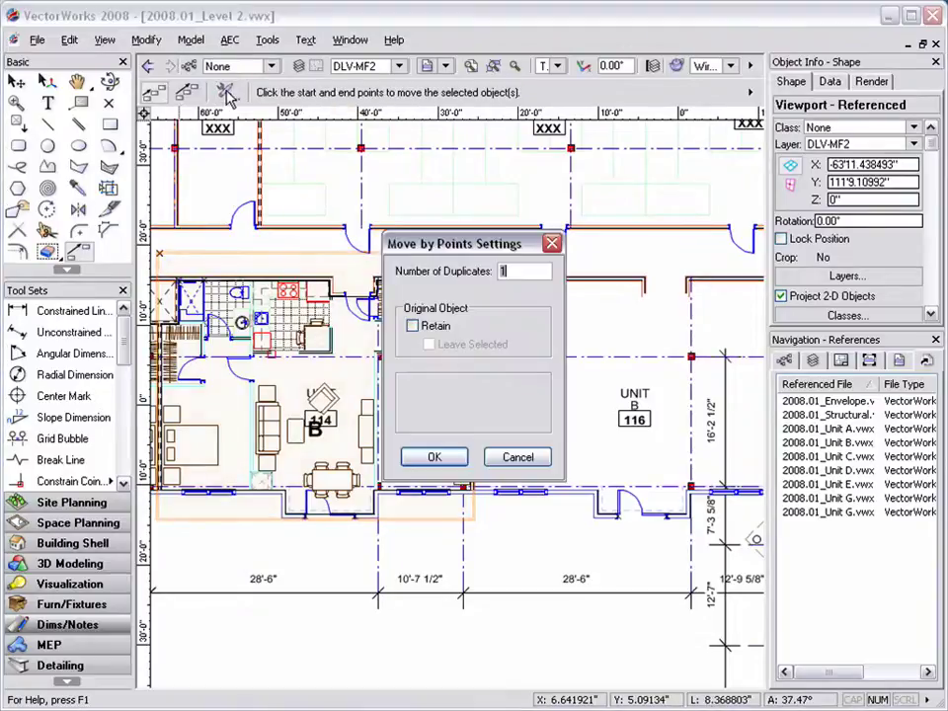
pyautogui.click(441, 327)
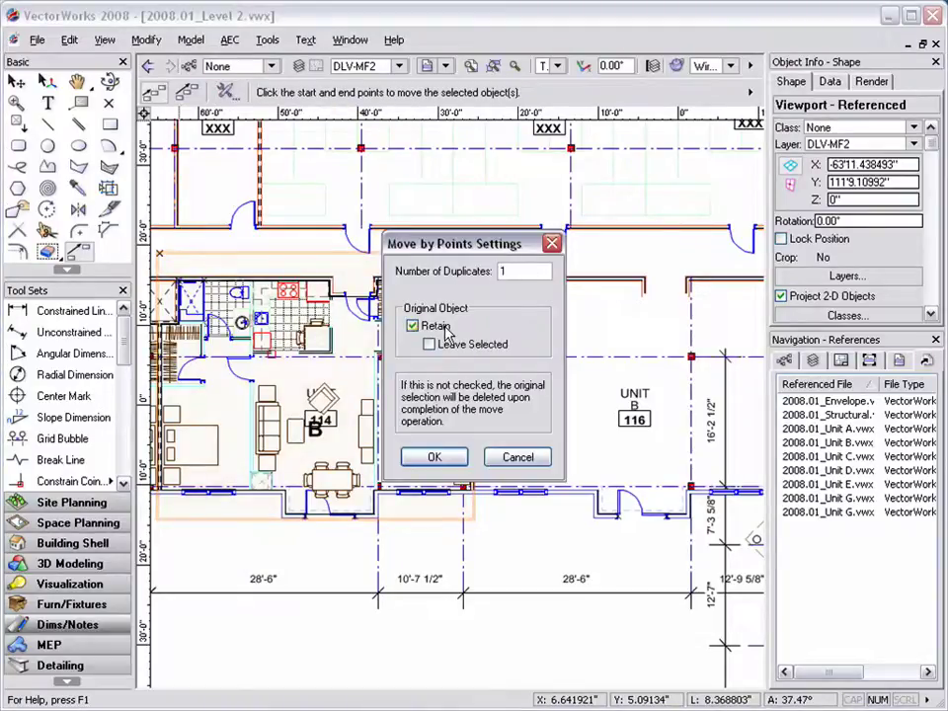
pyautogui.click(449, 460)
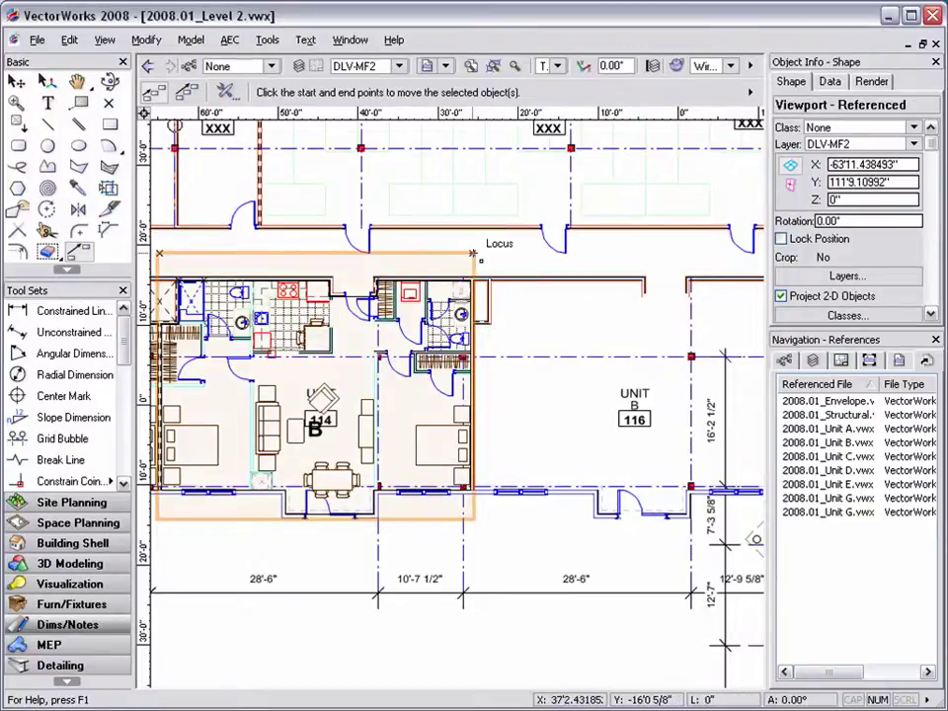
pyautogui.click(472, 254)
pyautogui.press('Right')
pyautogui.press('Right')
pyautogui.press('Right')
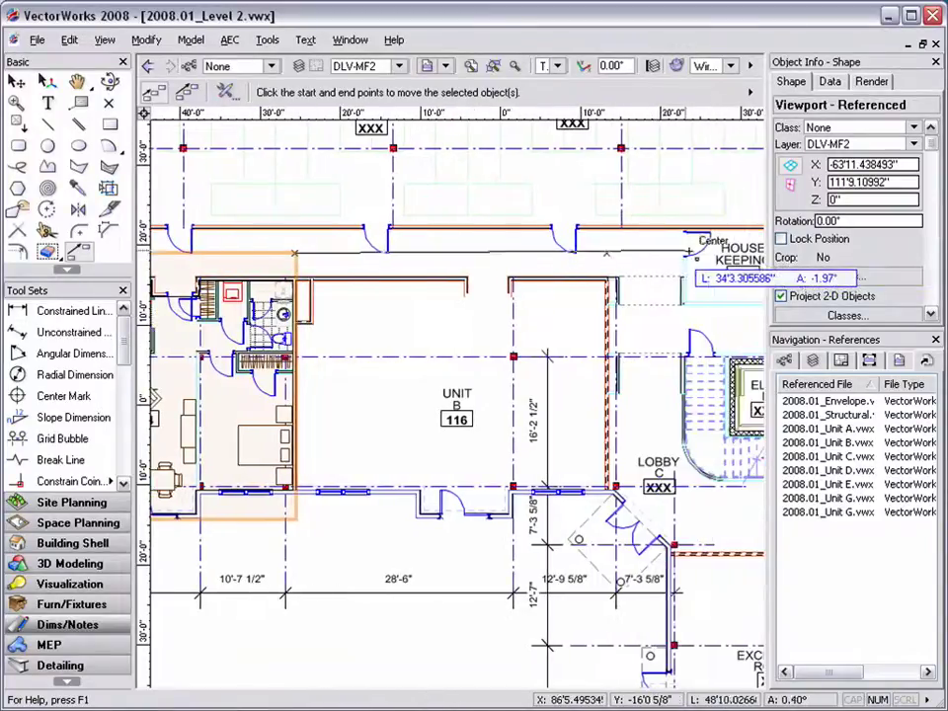
pyautogui.click(606, 254)
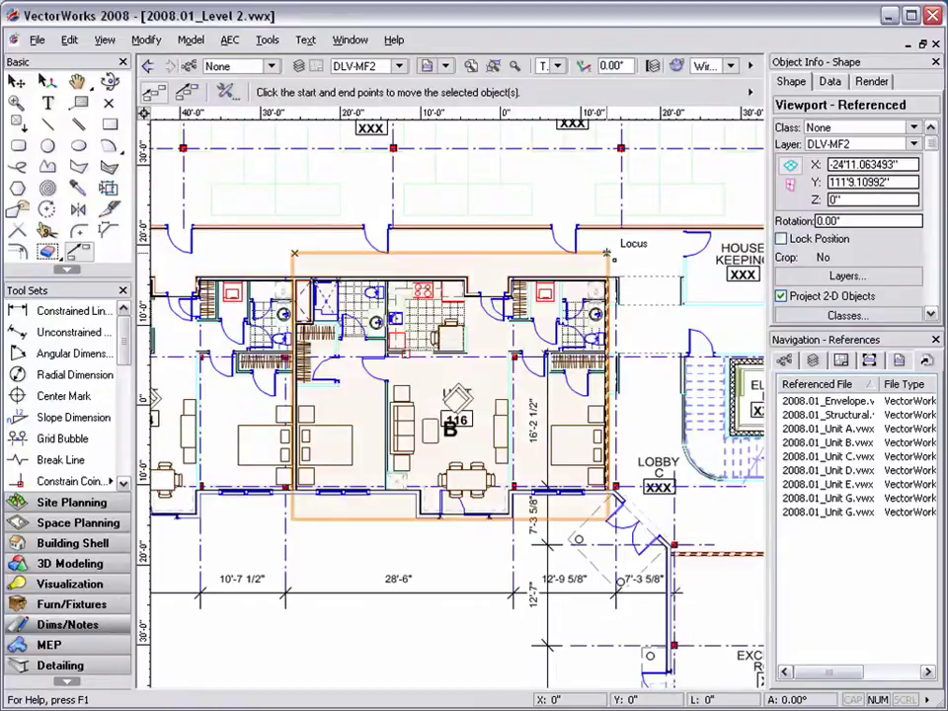
pyautogui.press('x')
pyautogui.click(257, 252)
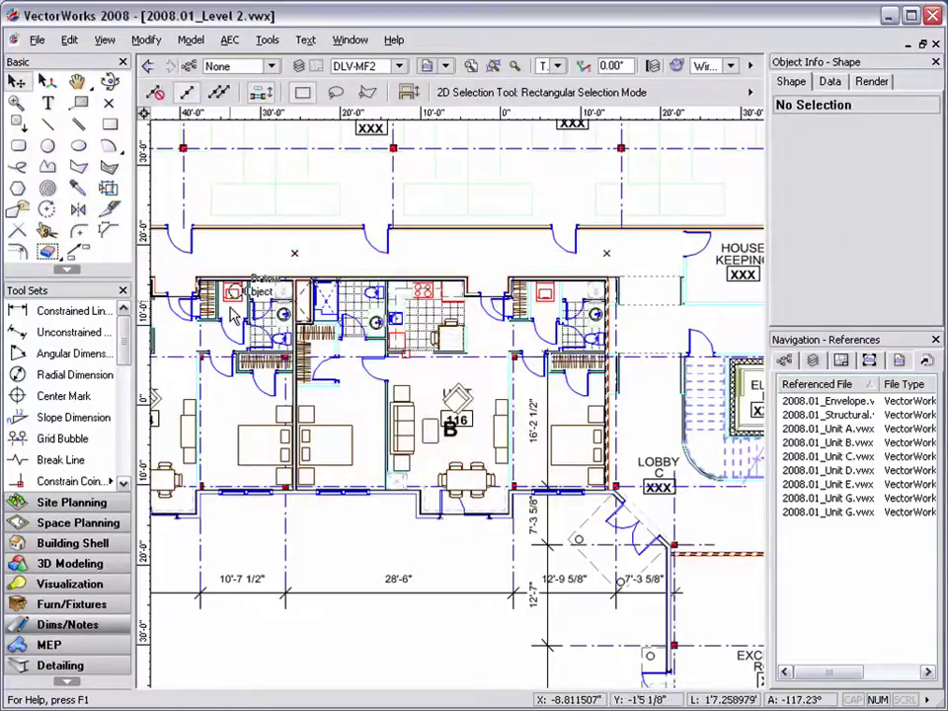
pyautogui.scroll(-2, 226, 314)
pyautogui.scroll(2, 237, 335)
pyautogui.press('h')
pyautogui.moveTo(237, 335); pyautogui.dragTo(484, 336)
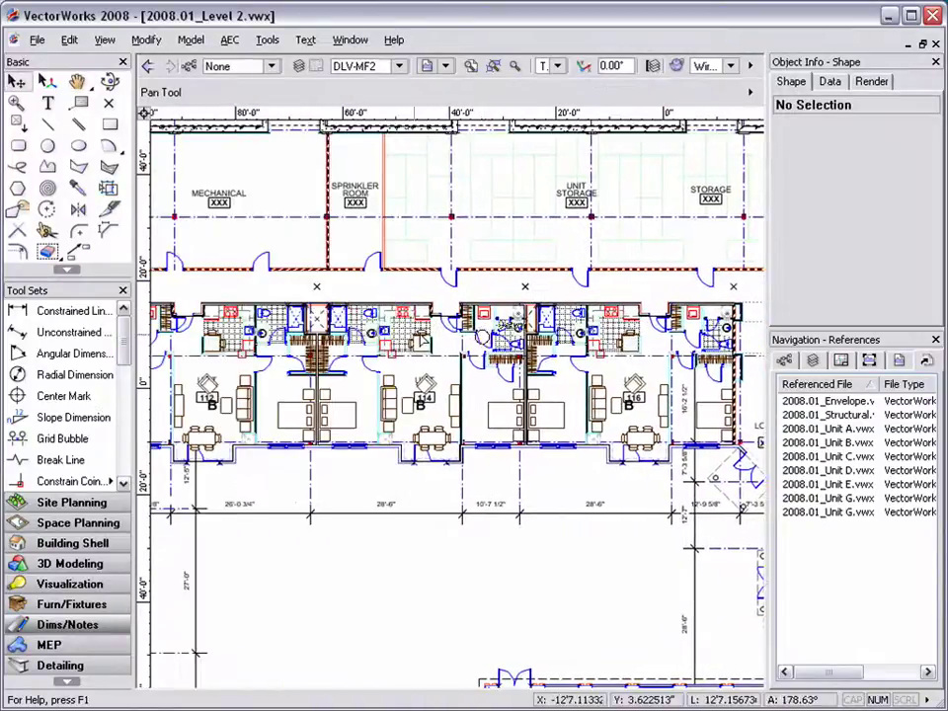
pyautogui.moveTo(296, 335); pyautogui.dragTo(356, 335)
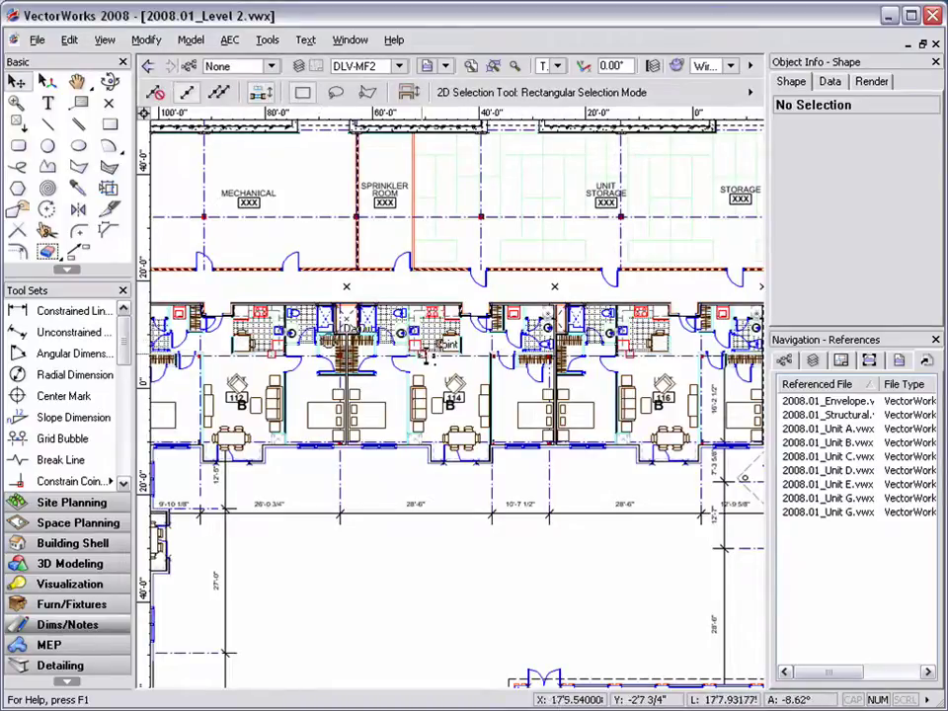
pyautogui.click(435, 352)
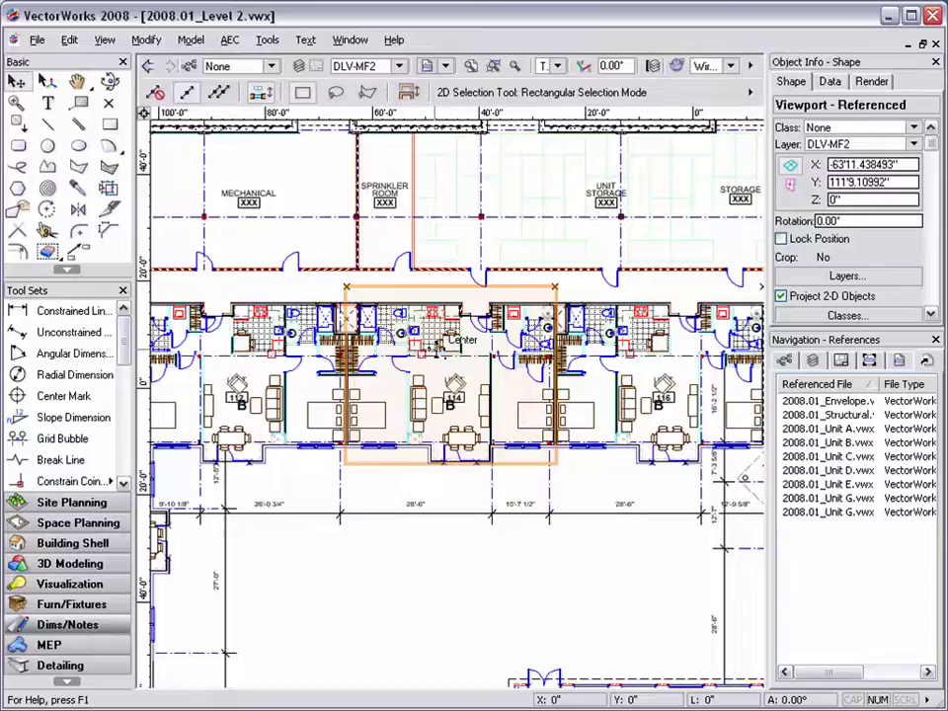
# Edit the viewport's referenced design layer Mod-Floor-1, opening 2008.01_Unit B.vwx.
pyautogui.doubleClick(438, 346)
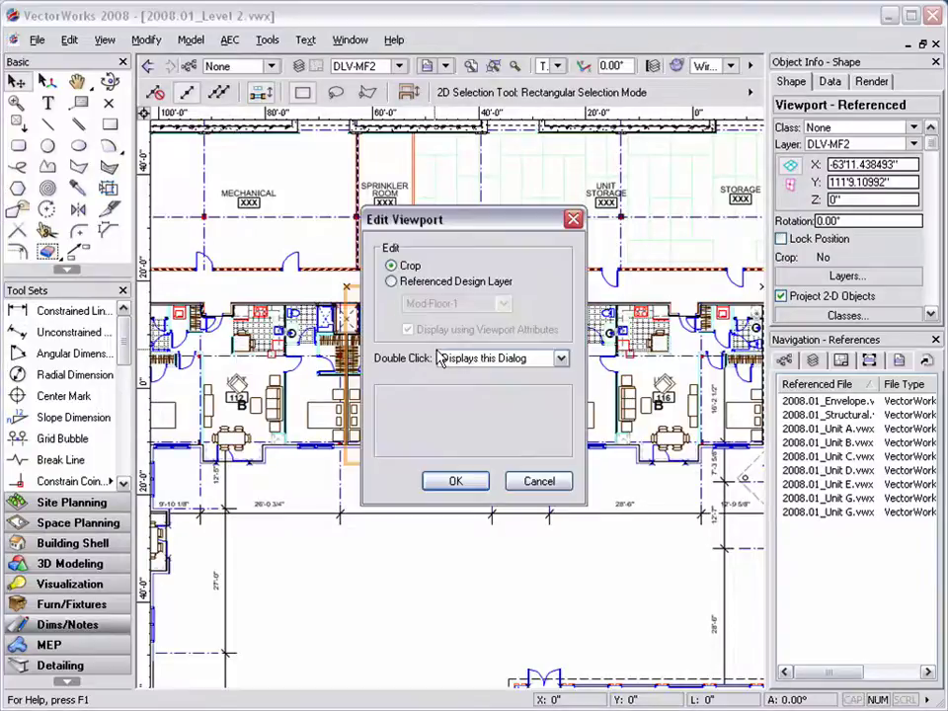
pyautogui.click(427, 284)
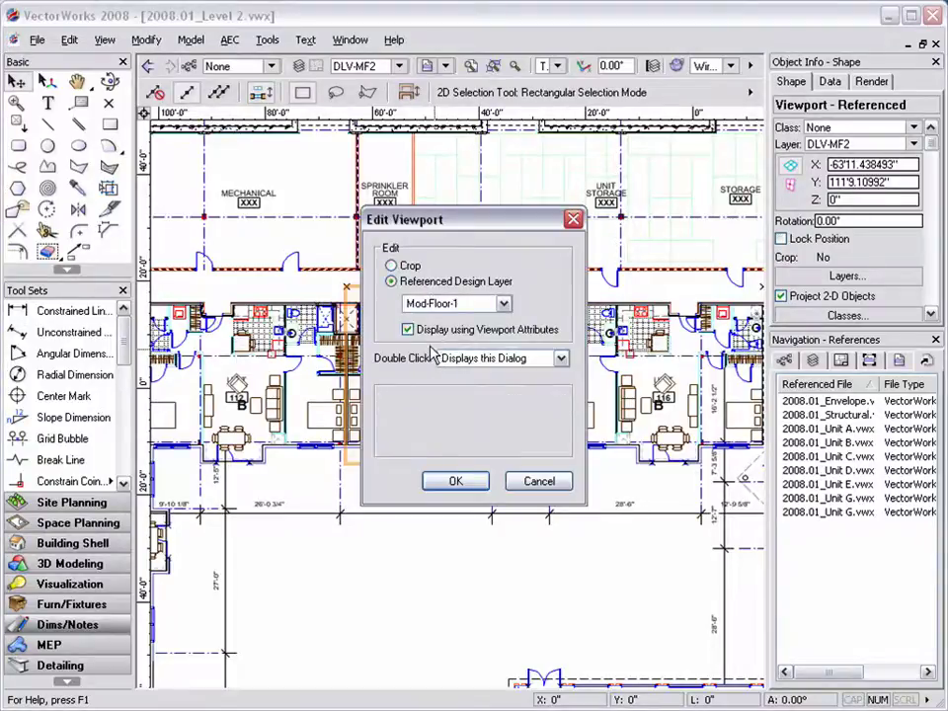
pyautogui.click(451, 479)
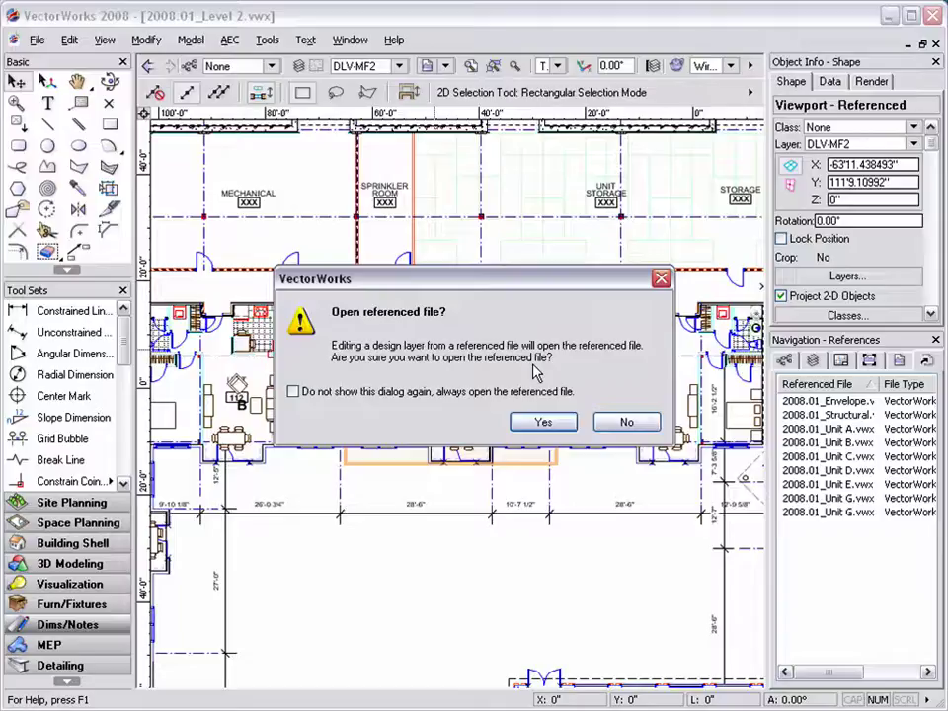
pyautogui.click(539, 423)
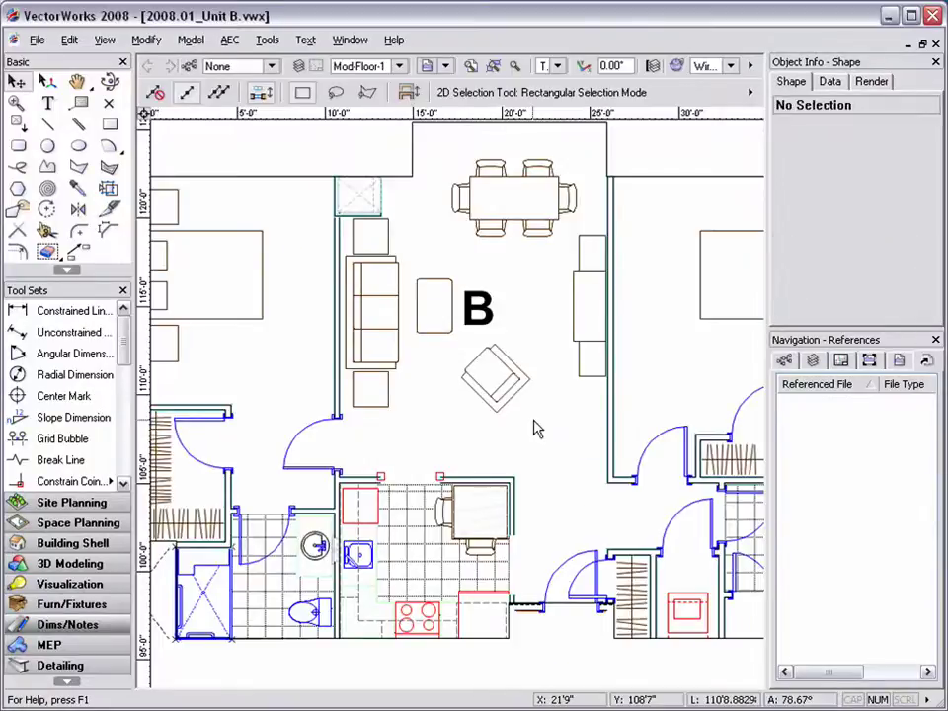
# Give the table left of the B label a red fill.
pyautogui.click(448, 309)
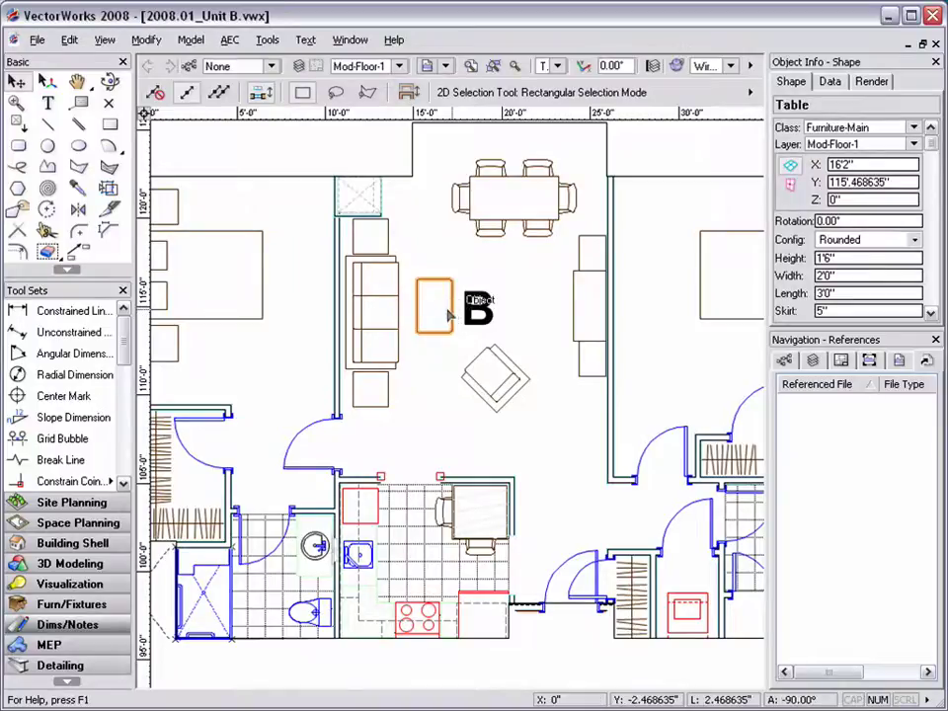
pyautogui.hotkey('ctrl', 'shift', 'a')
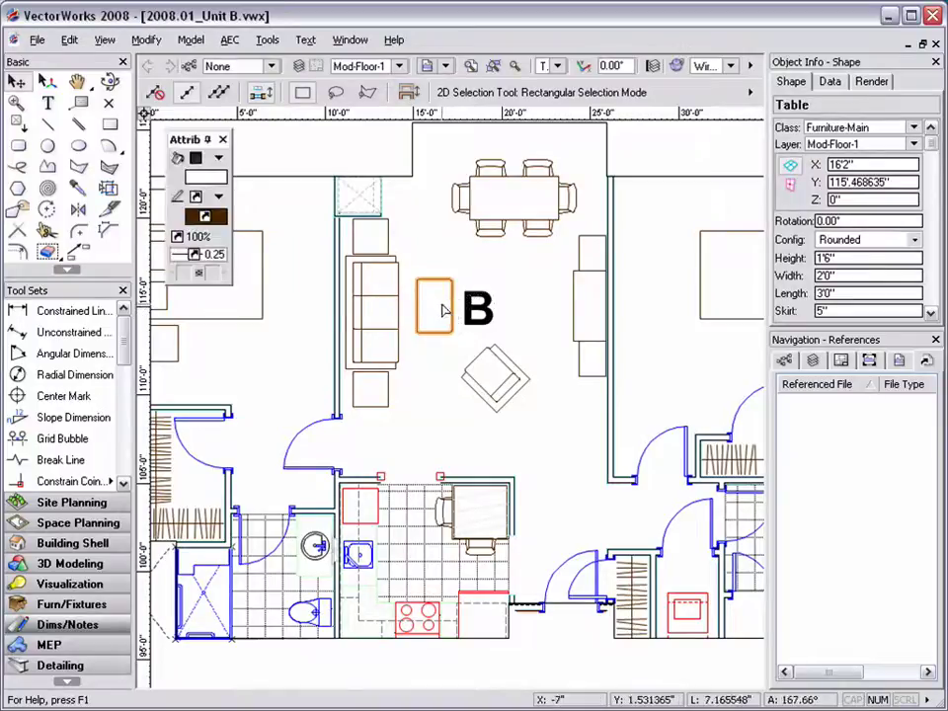
pyautogui.click(213, 179)
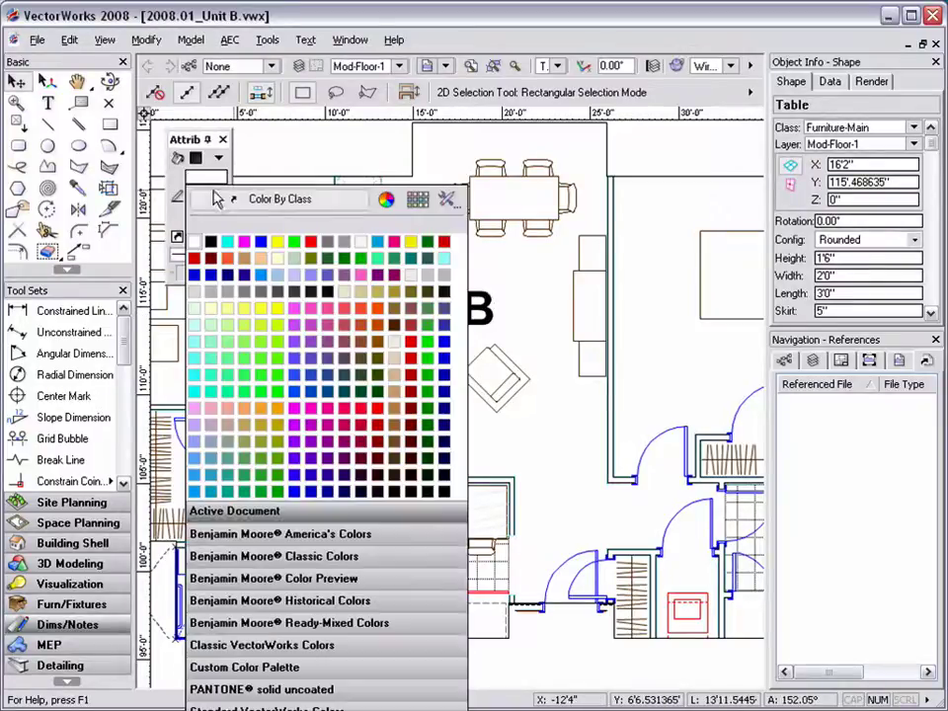
pyautogui.click(197, 258)
pyautogui.click(286, 218)
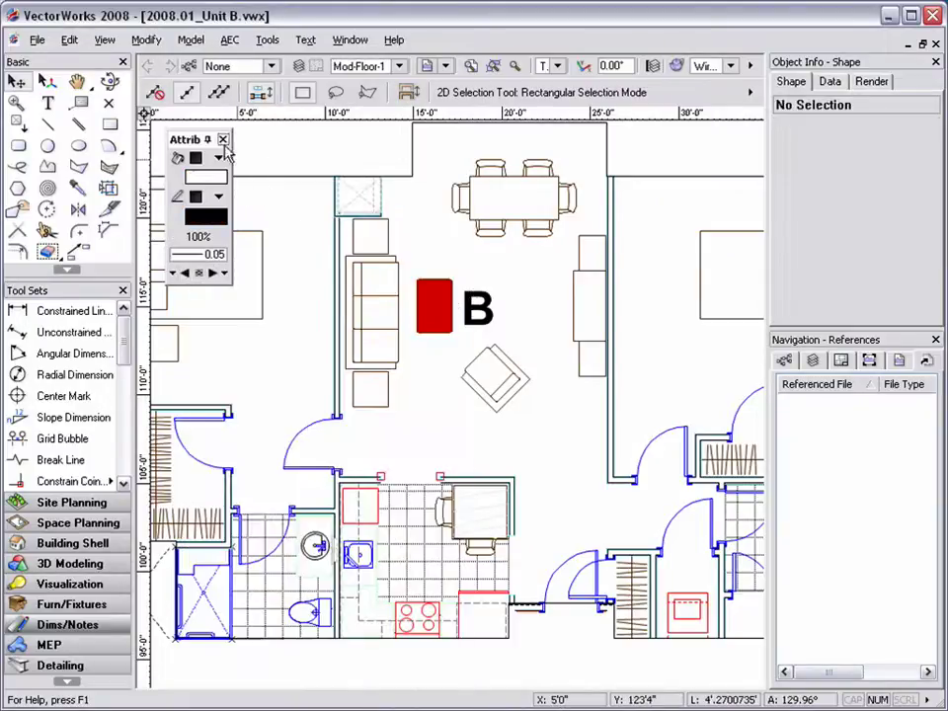
pyautogui.click(210, 141)
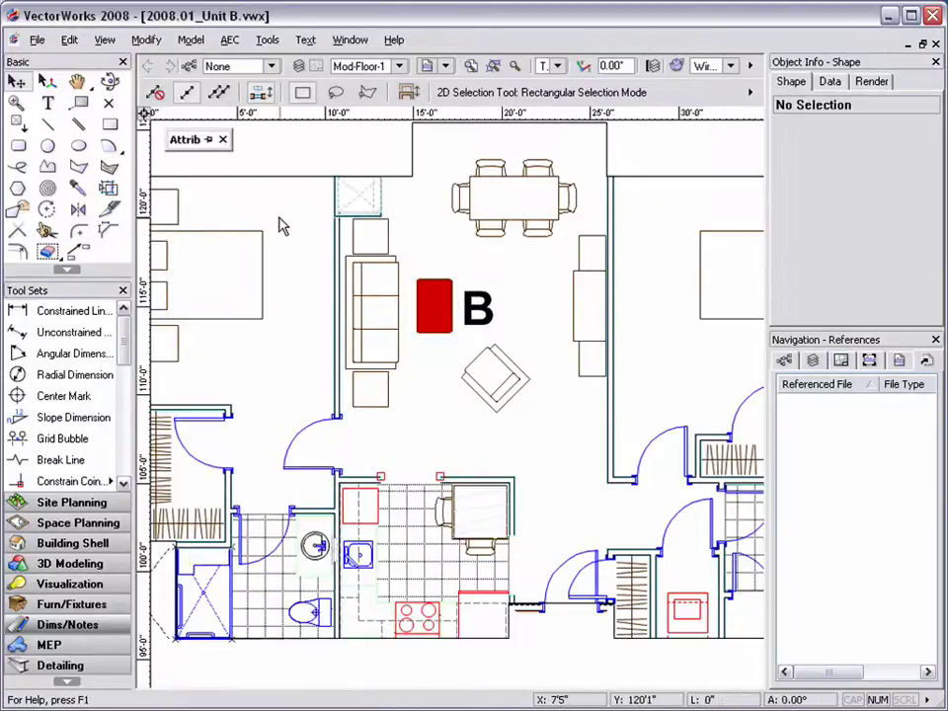
pyautogui.click(436, 308)
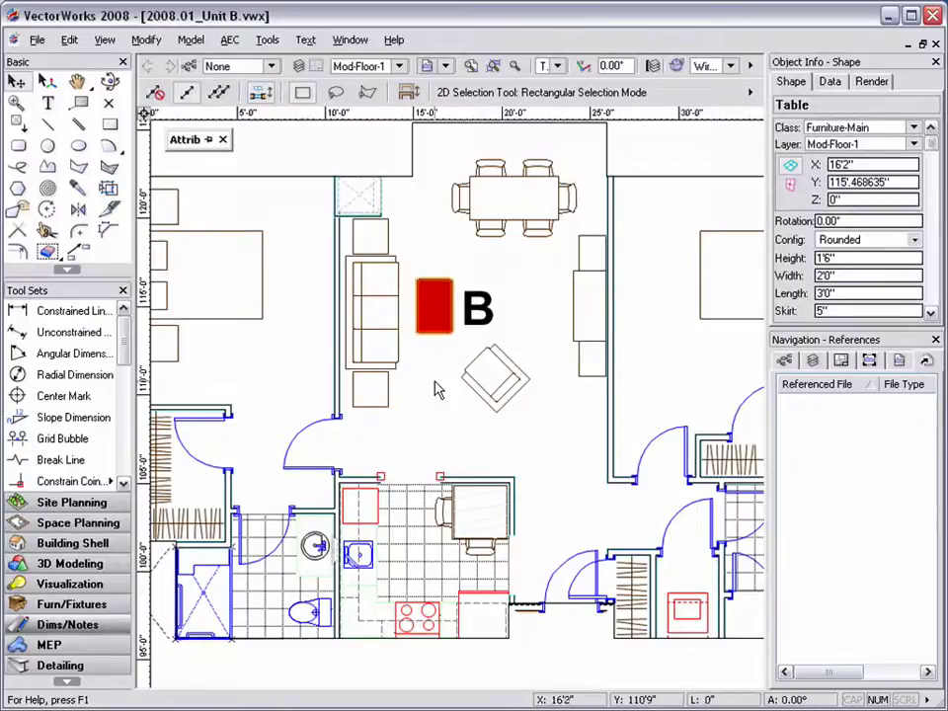
pyautogui.click(436, 386)
# Save 2008.01_Unit B and close it to return to Level 2.
pyautogui.click(37, 40)
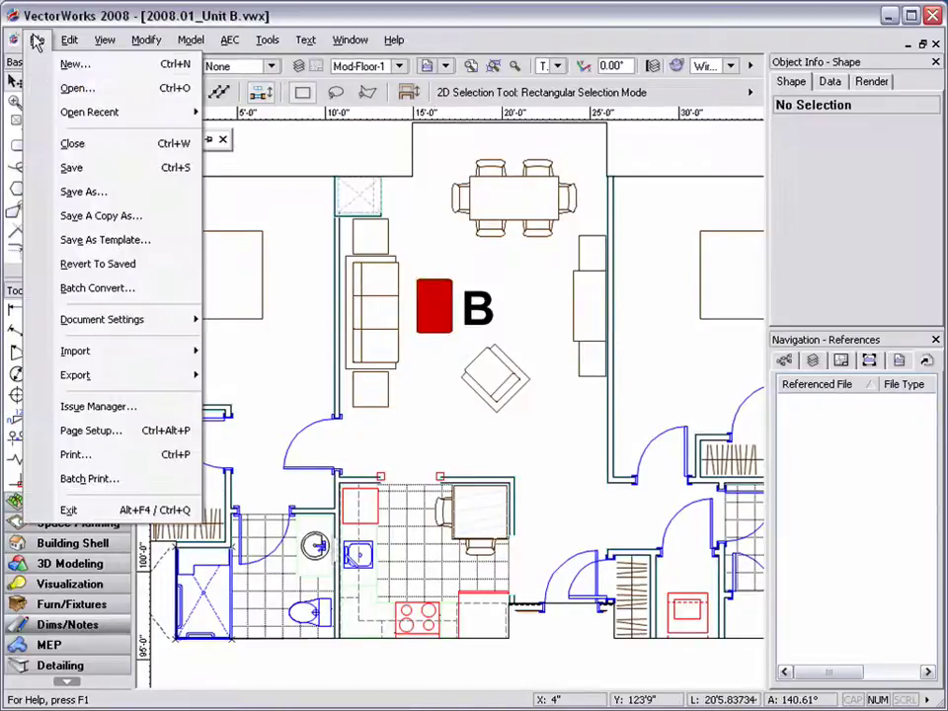
pyautogui.click(67, 170)
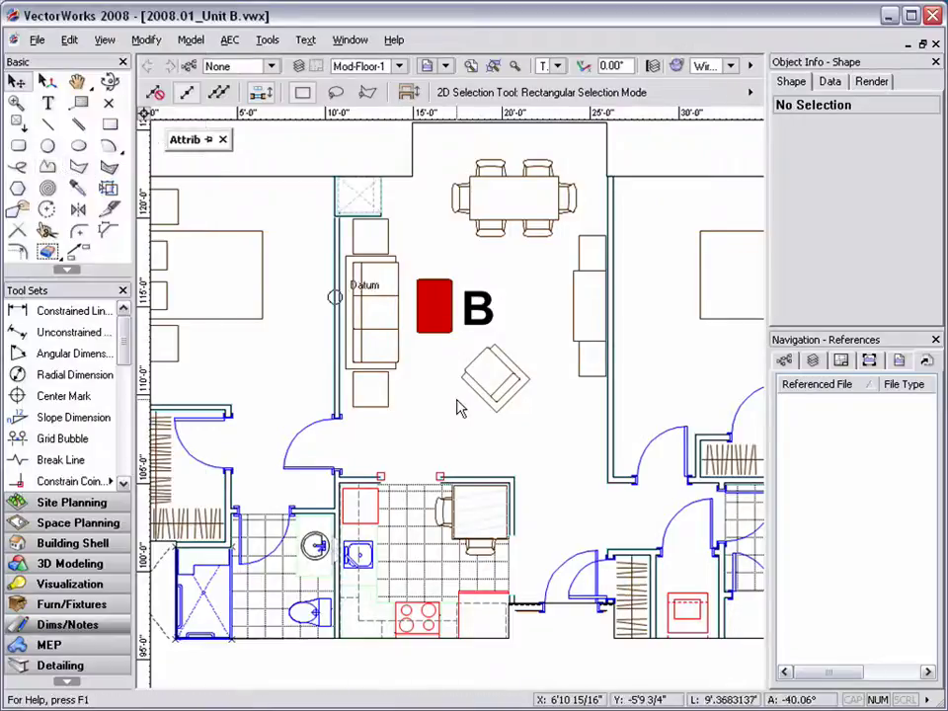
pyautogui.click(935, 44)
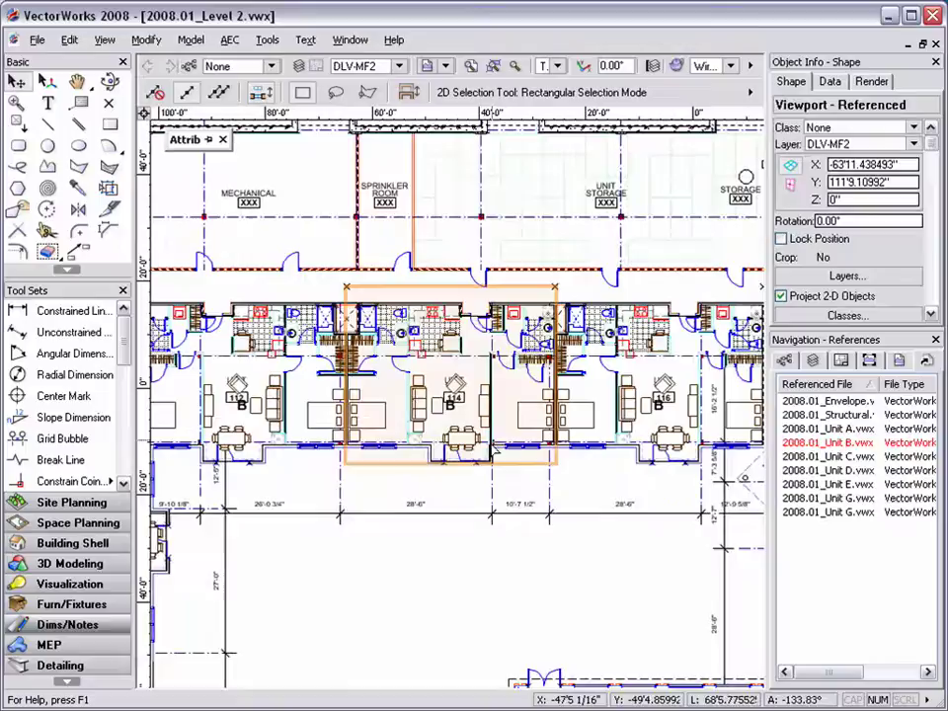
# Update the out-of-date 2008.01_Unit B reference from the References list.
pyautogui.click(457, 490)
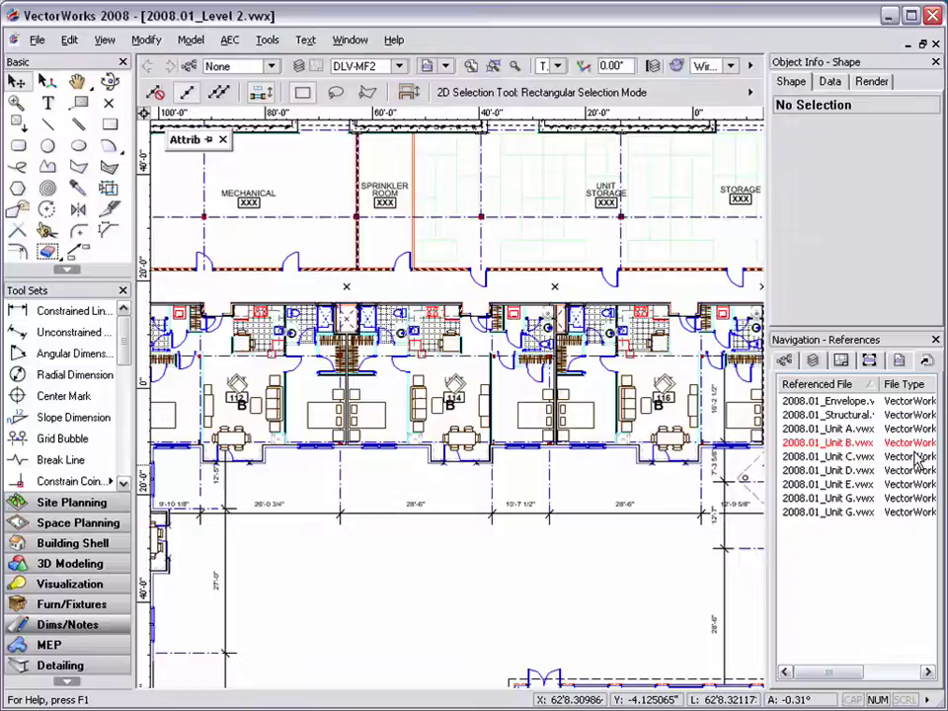
pyautogui.click(861, 444)
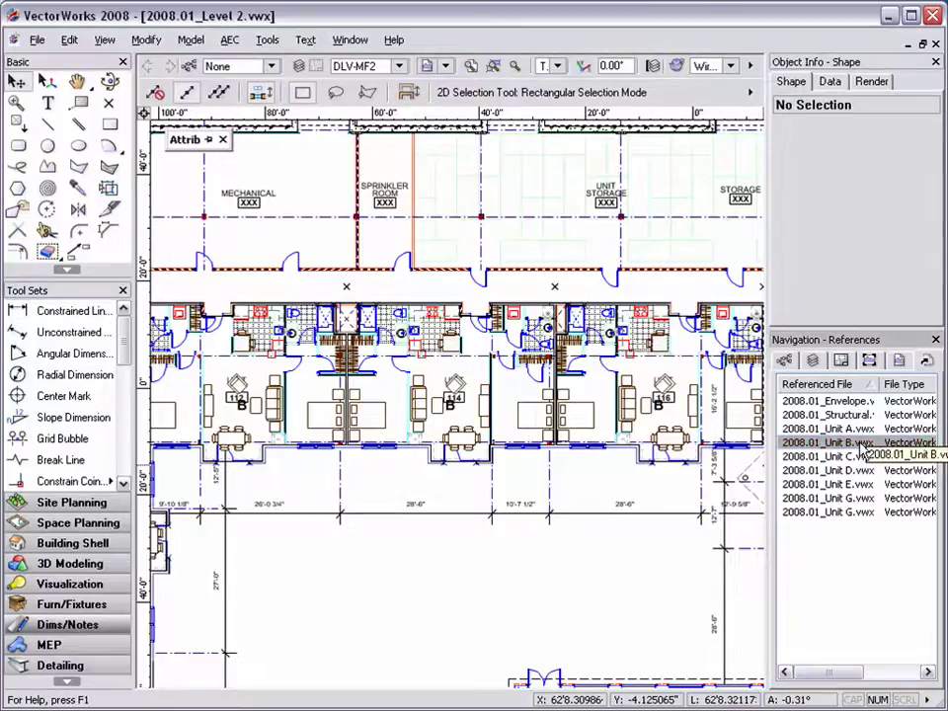
pyautogui.rightClick(865, 447)
pyautogui.click(867, 508)
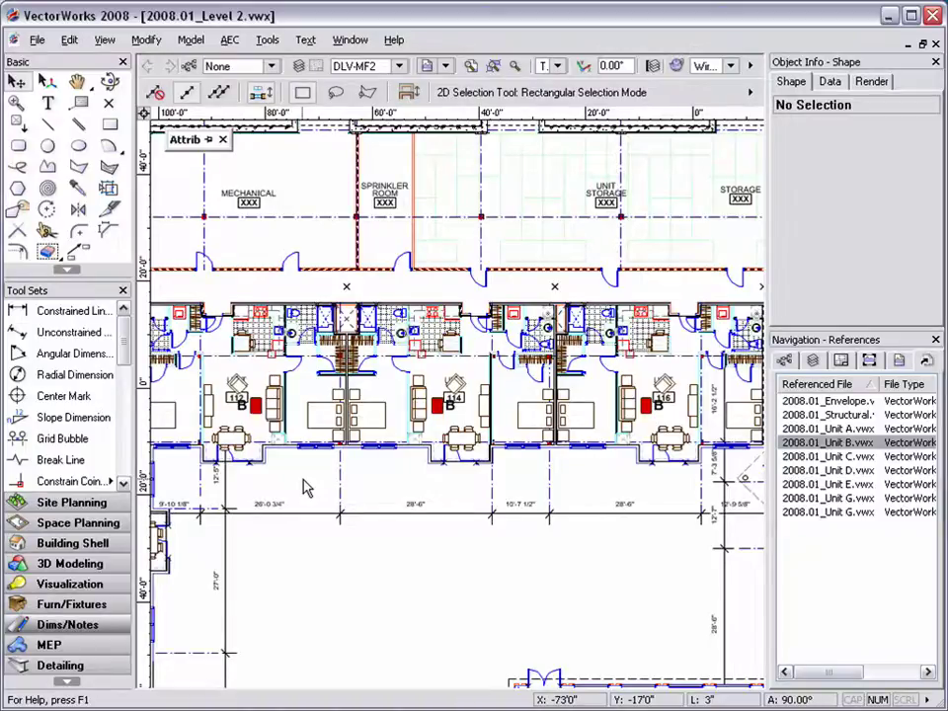
# Fly over into a 3D view of the Level 2 building and render it with OpenGL.
pyautogui.hotkey('ctrl', '4')
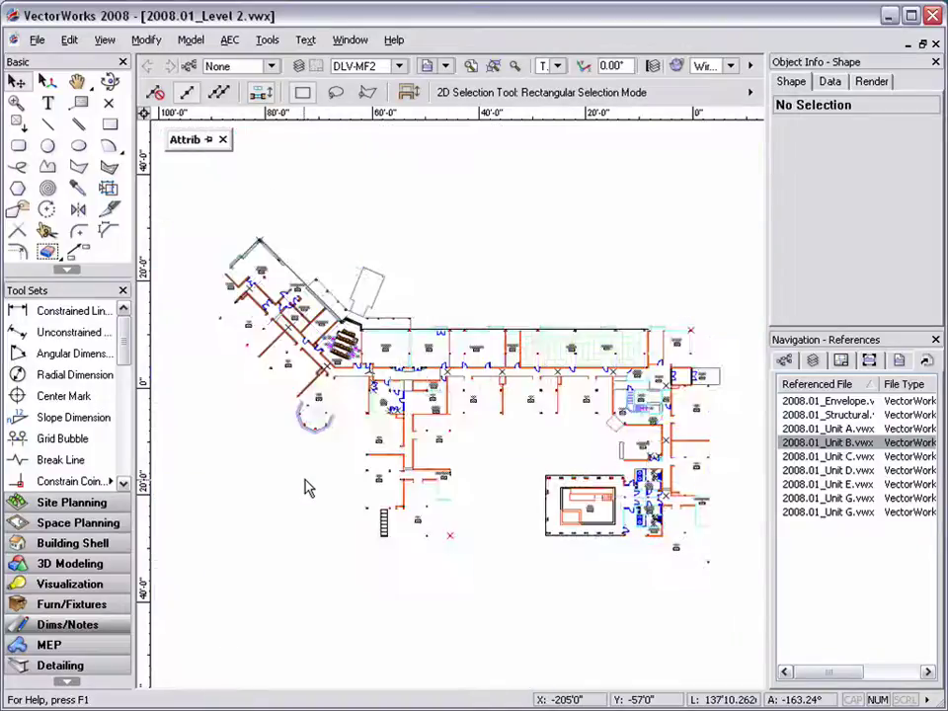
pyautogui.scroll(2, 484, 508)
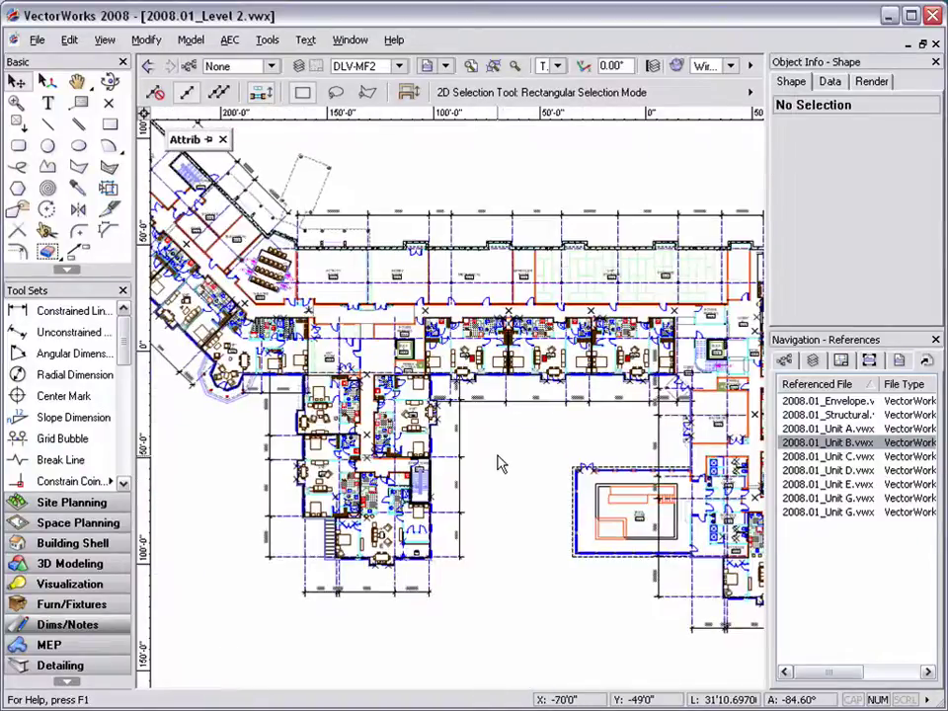
pyautogui.hotkey('shift', 'c')
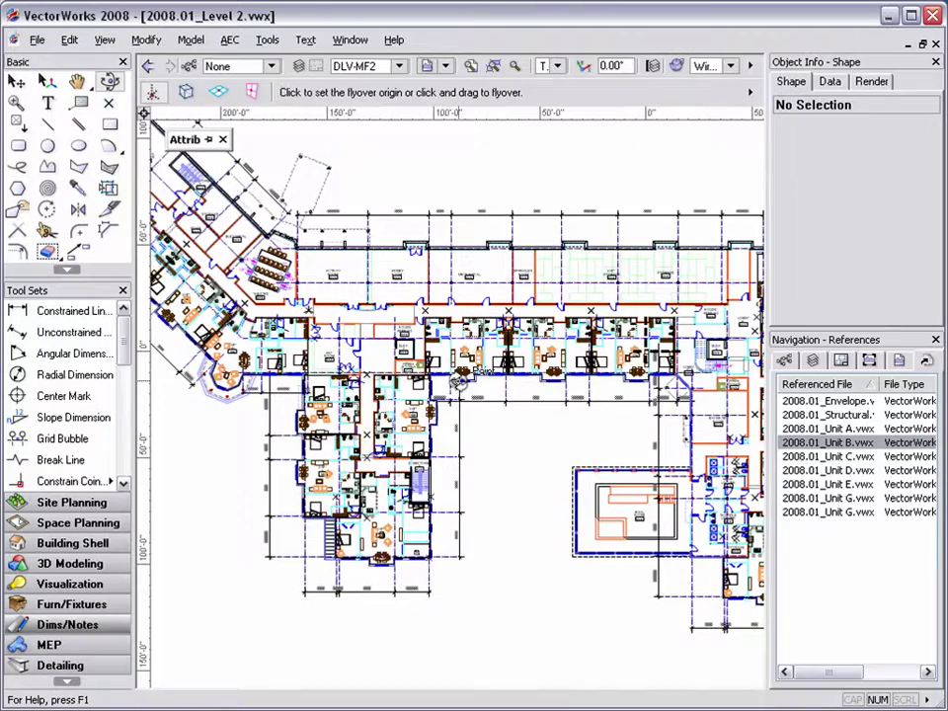
pyautogui.click(459, 383)
pyautogui.moveTo(510, 451); pyautogui.dragTo(582, 347)
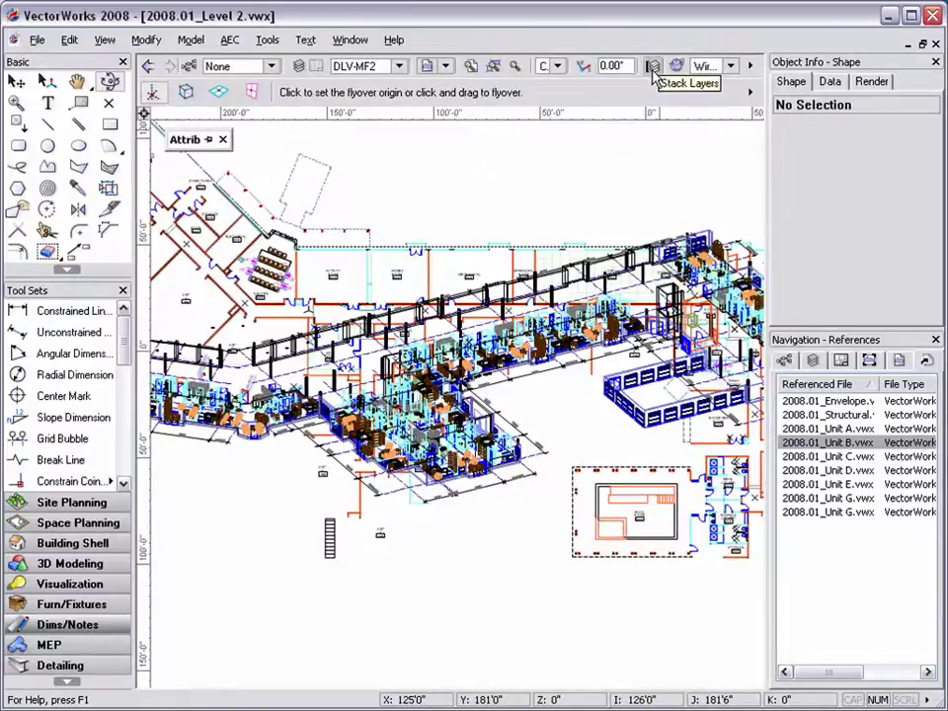
pyautogui.moveTo(615, 163); pyautogui.dragTo(585, 187)
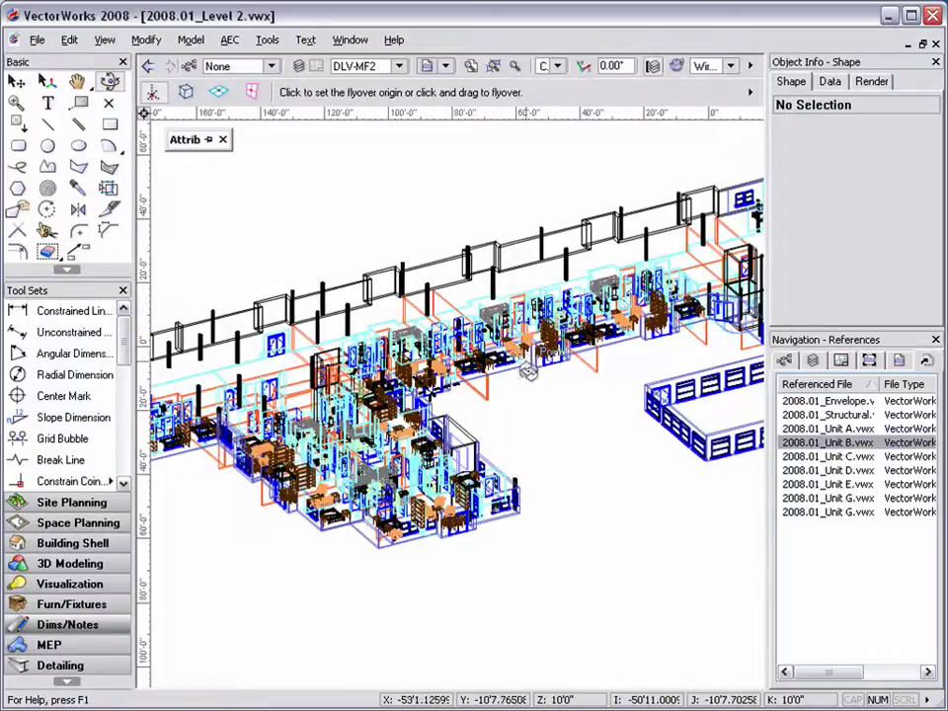
pyautogui.click(731, 67)
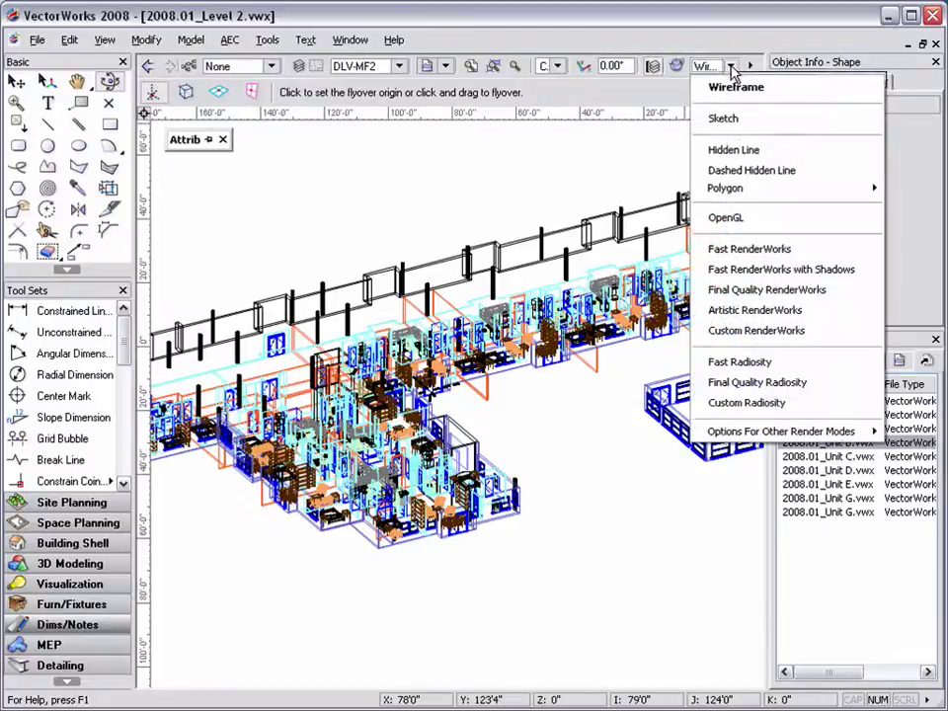
pyautogui.click(726, 218)
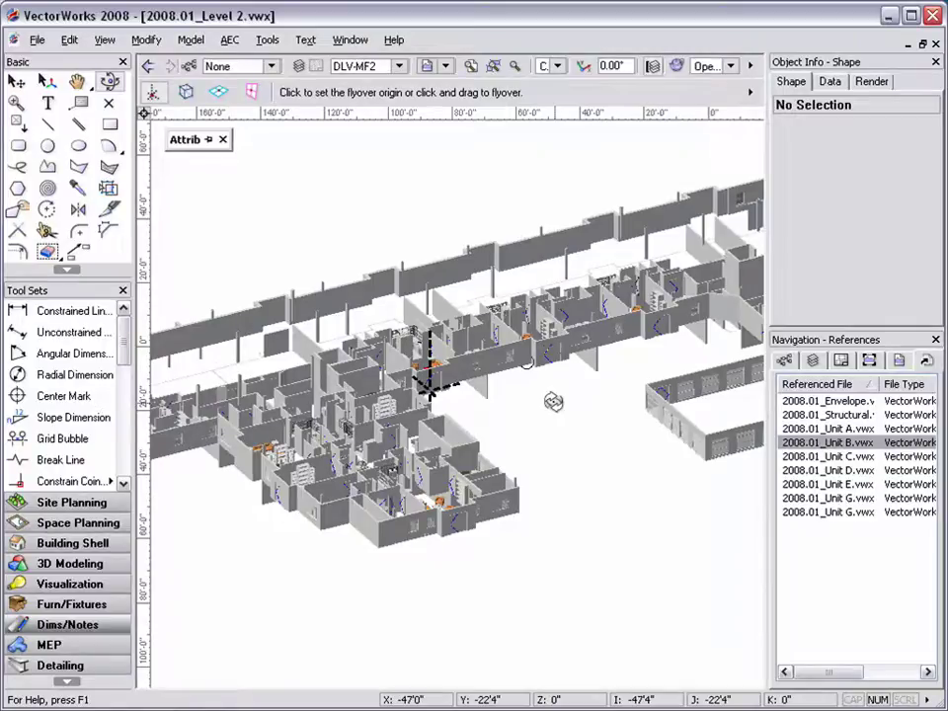
# Open Townhomes.vwx from the Workgroup Referencing folder, three folder levels up from the current drawing.
pyautogui.press('x')
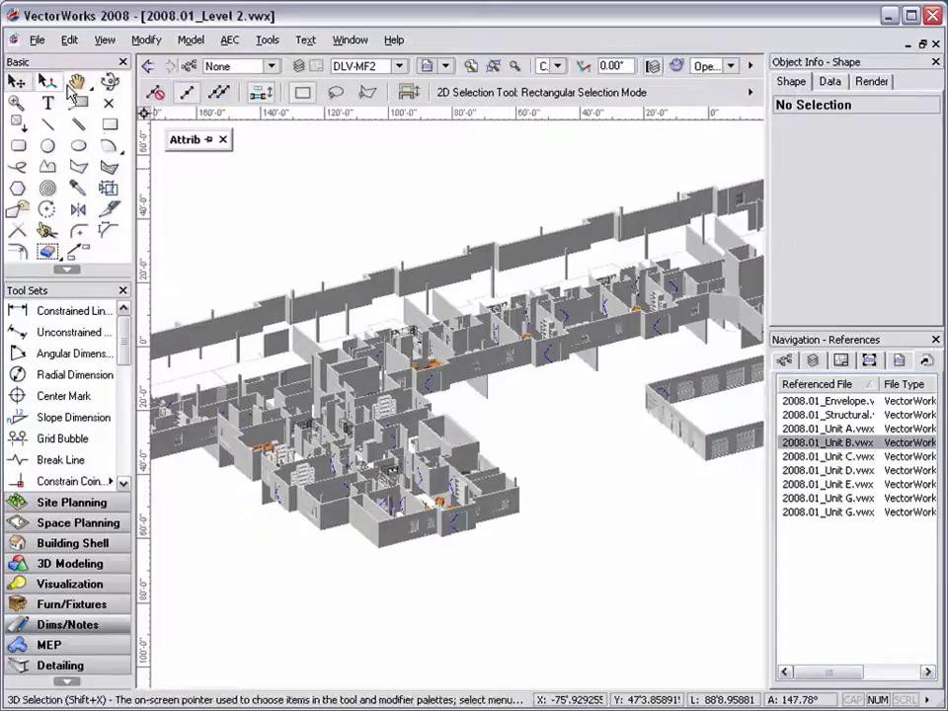
pyautogui.click(37, 41)
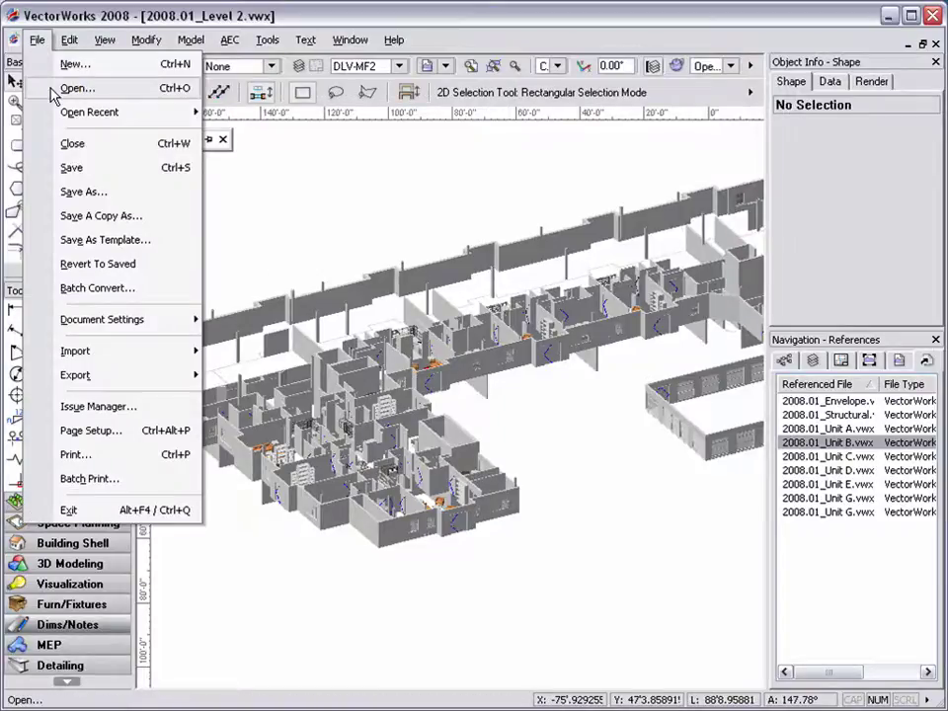
pyautogui.click(69, 89)
pyautogui.click(593, 207)
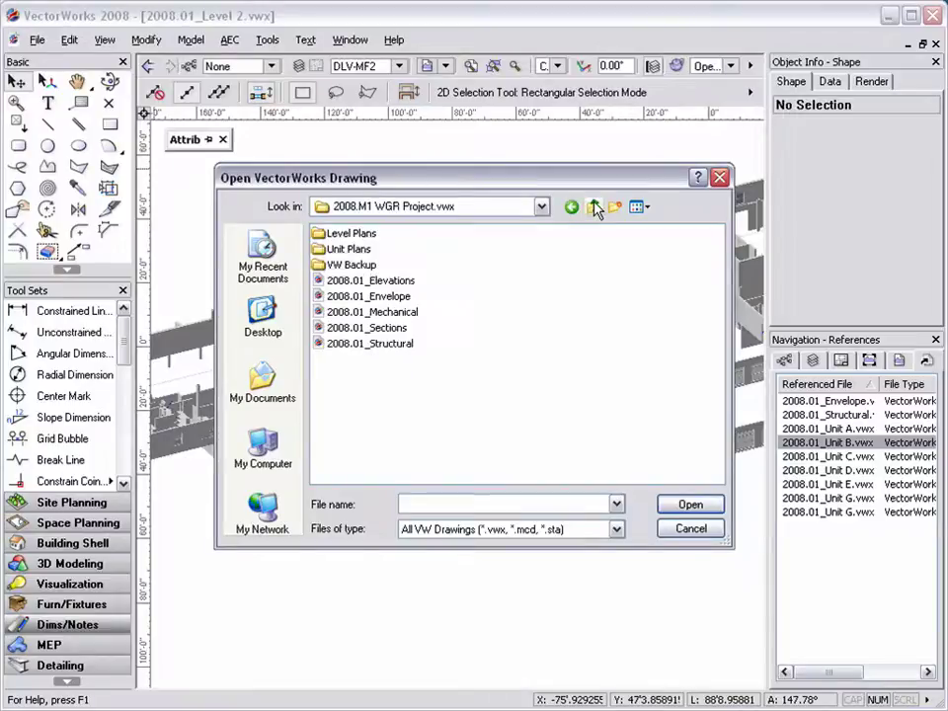
pyautogui.click(593, 206)
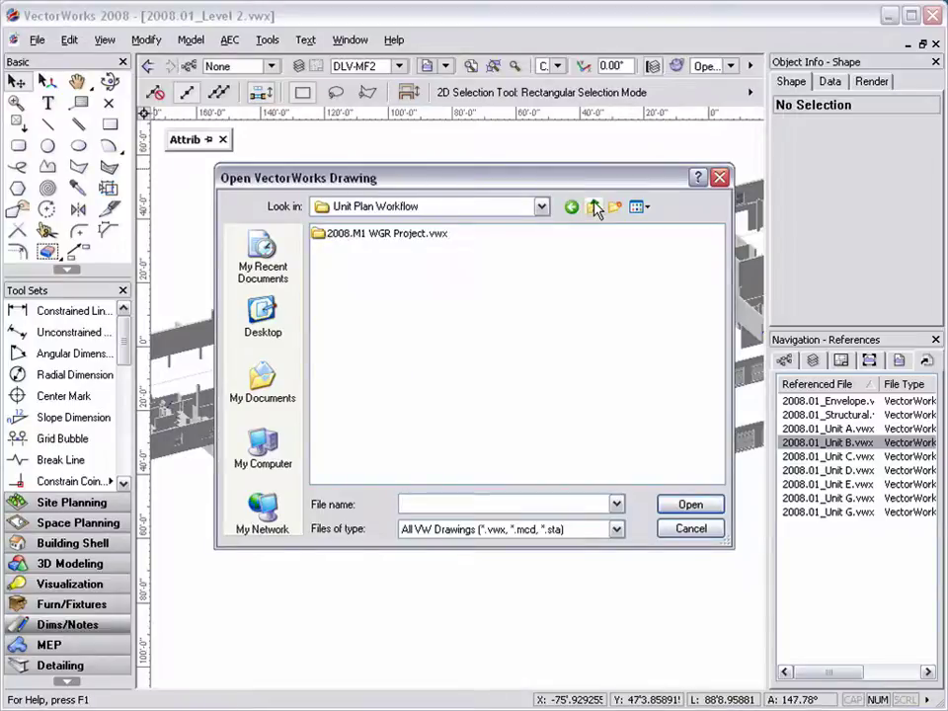
pyautogui.click(593, 206)
pyautogui.click(353, 266)
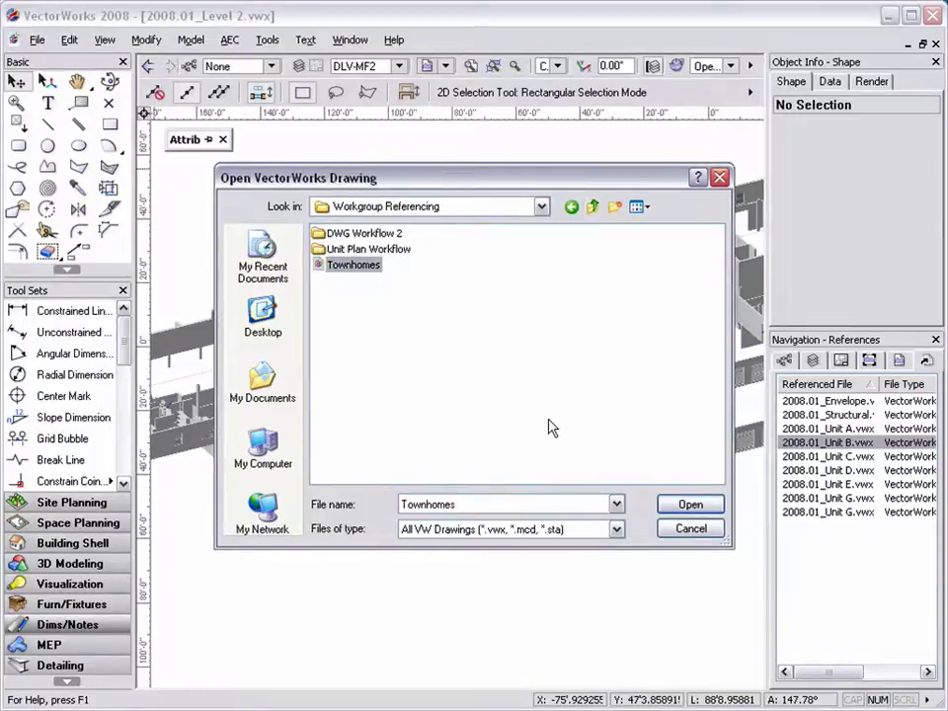
pyautogui.click(690, 505)
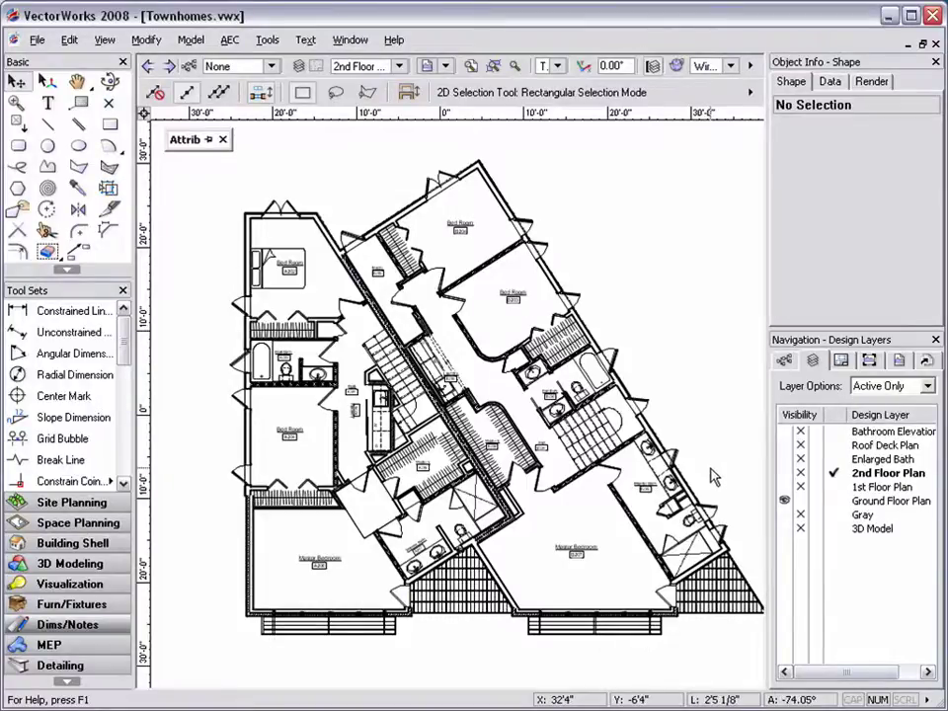
# Zoom and pan the 2nd Floor Plan to centre Master Bath B208 beside Master Bedroom B207, then pick the Rectangle tool.
pyautogui.press('h')
pyautogui.moveTo(713, 469); pyautogui.dragTo(698, 468)
pyautogui.scroll(5, 698, 468)
pyautogui.press('x')
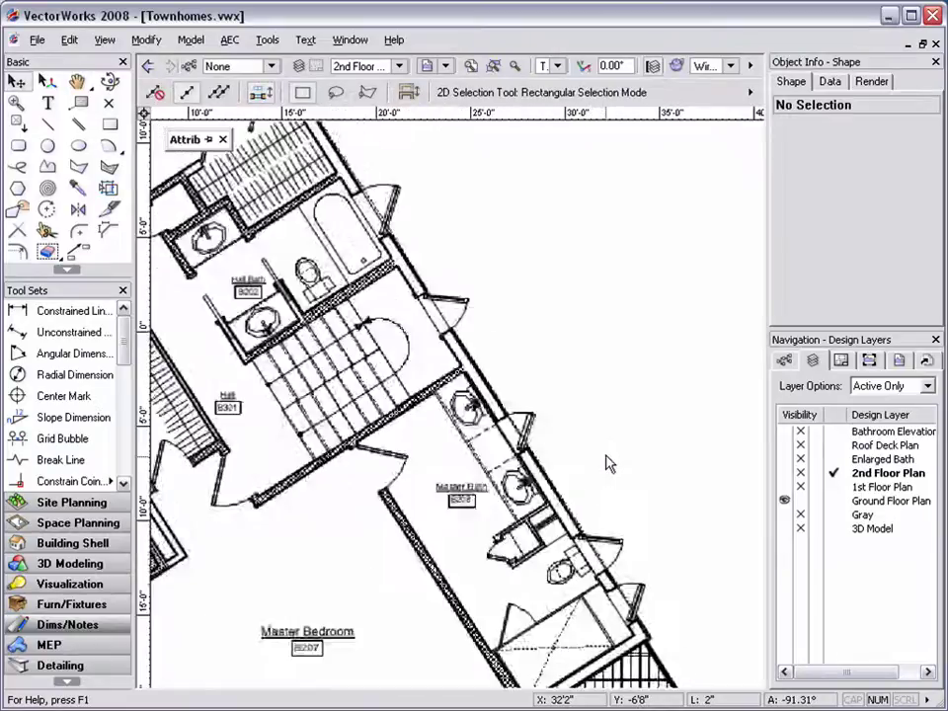
pyautogui.moveTo(609, 465); pyautogui.dragTo(612, 361, button='middle')
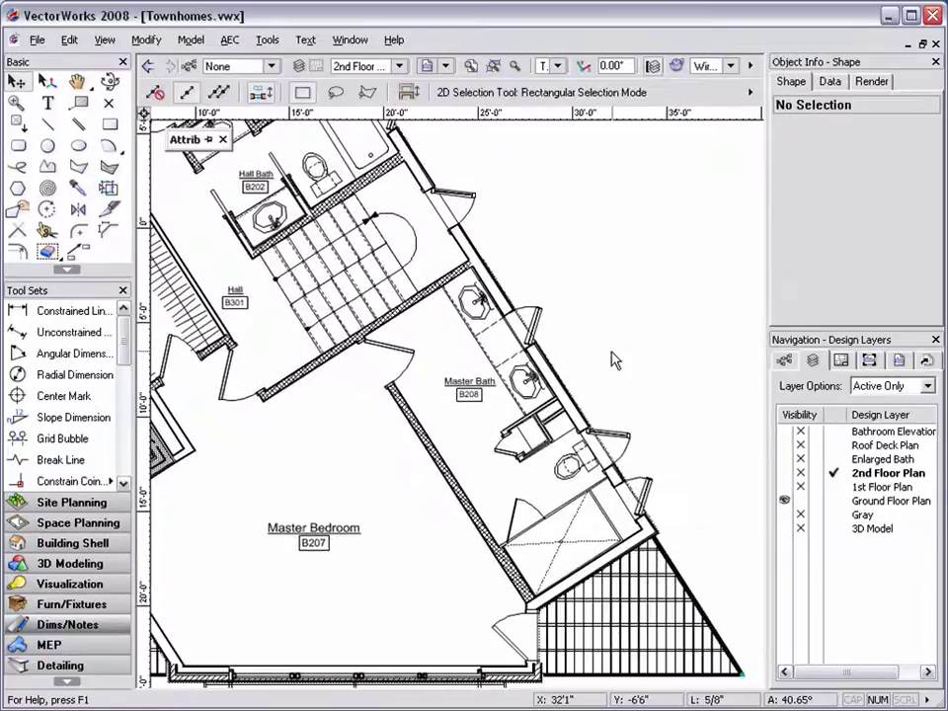
pyautogui.click(110, 126)
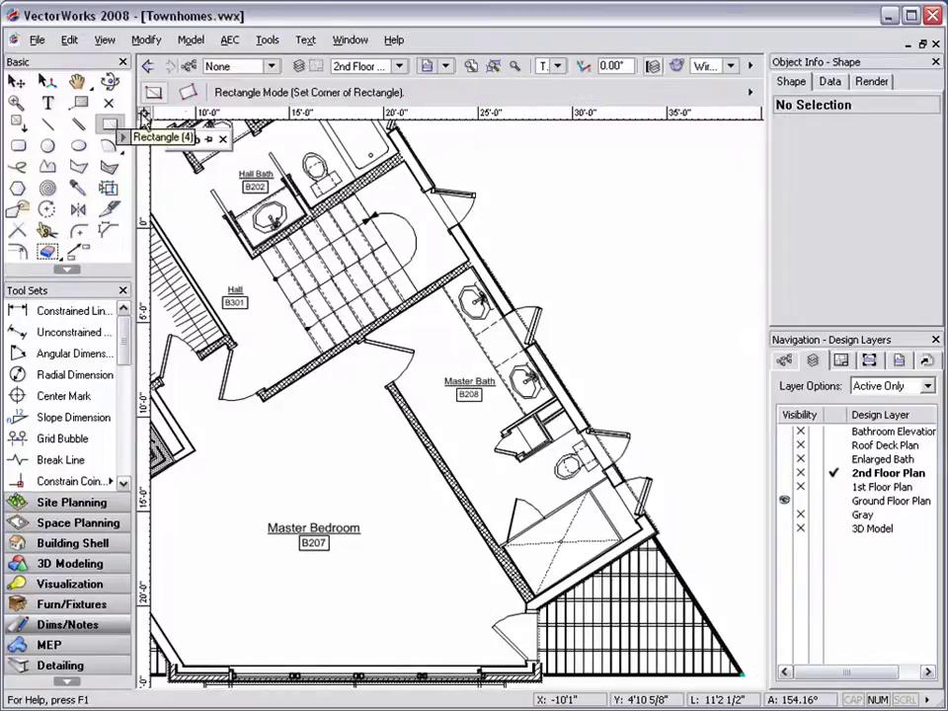
# Draw an 11'7 1/4" by 17'6 1/4" rotated rectangle at 32.78° covering the Master Bath.
pyautogui.click(187, 93)
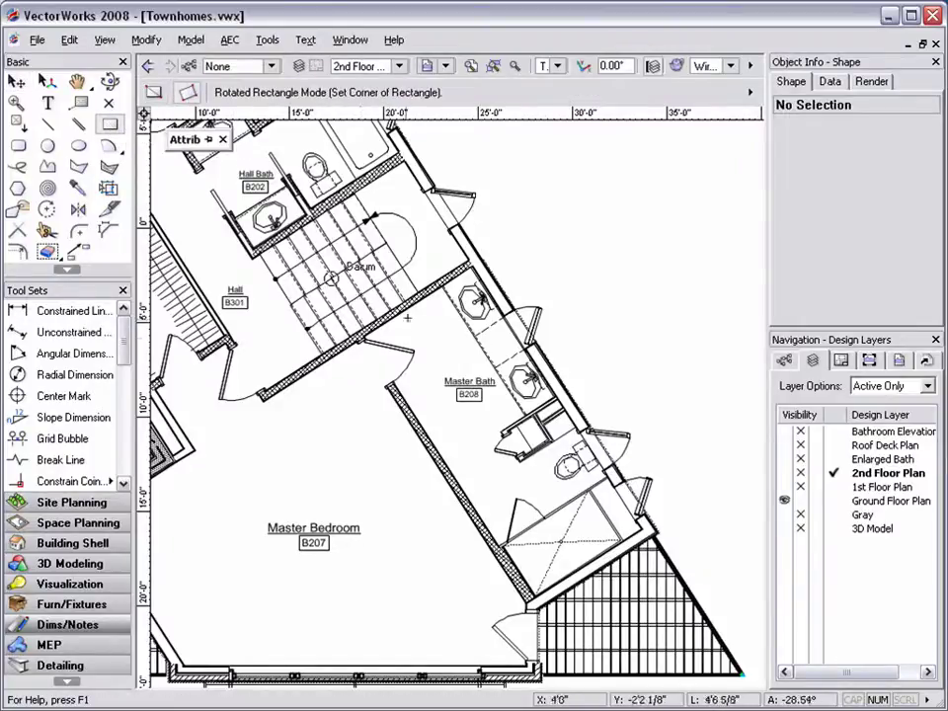
pyautogui.click(351, 339)
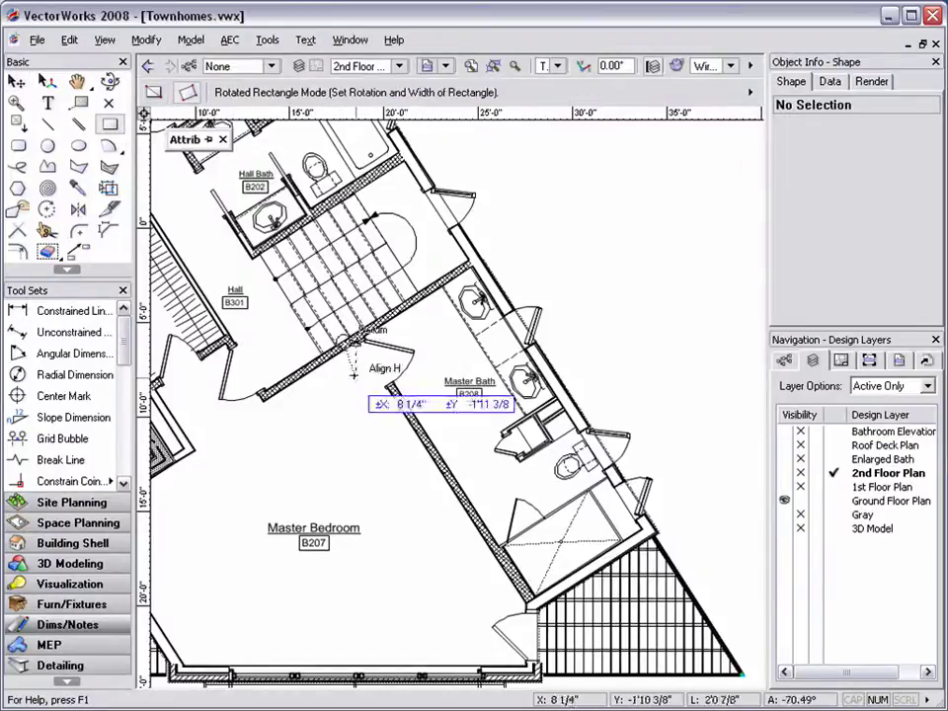
pyautogui.click(531, 620)
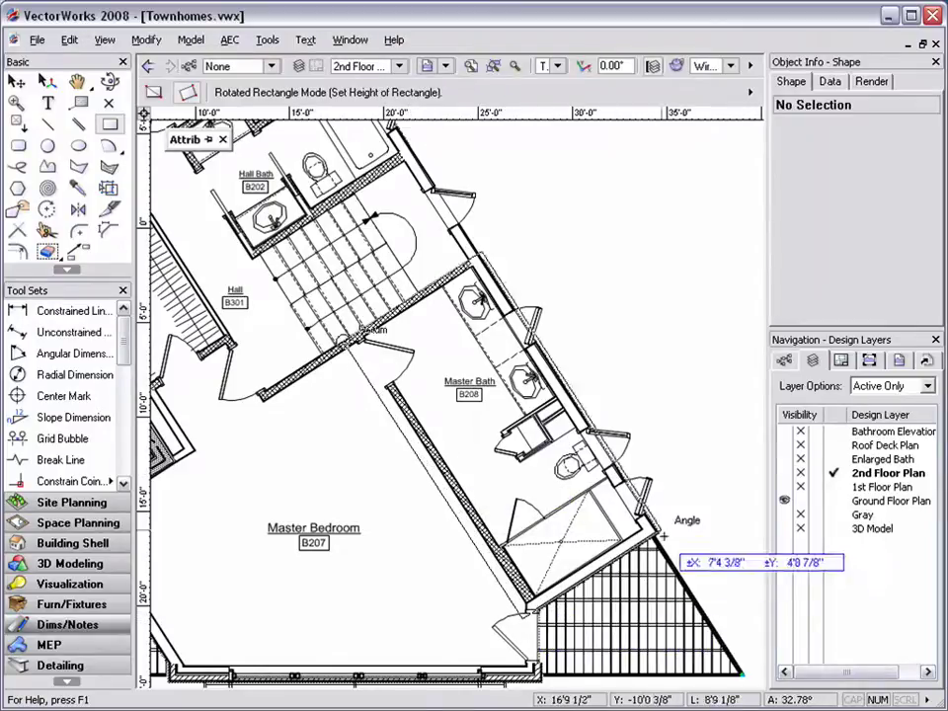
pyautogui.click(710, 509)
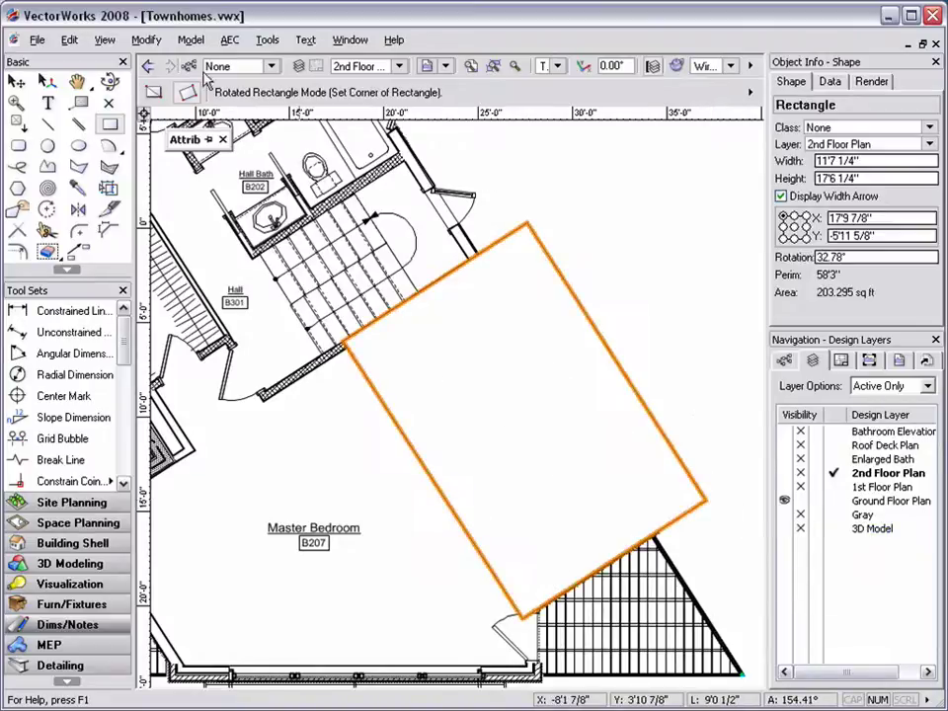
# Create Viewport-2 cropped by the rotated rectangle and placed on the Bathroom Elevations layer.
pyautogui.click(104, 40)
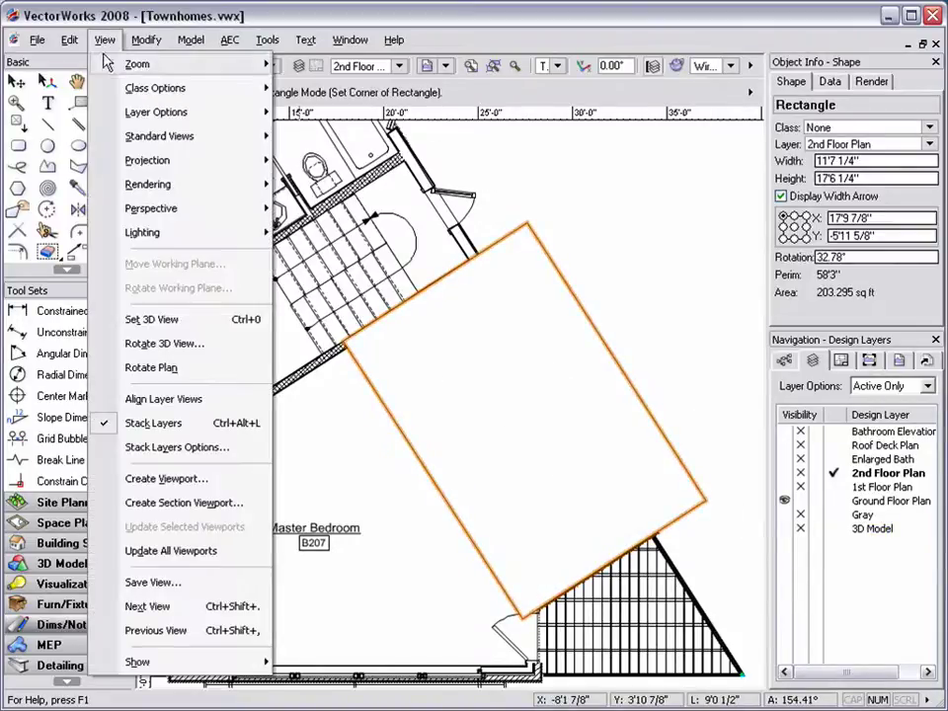
pyautogui.click(153, 480)
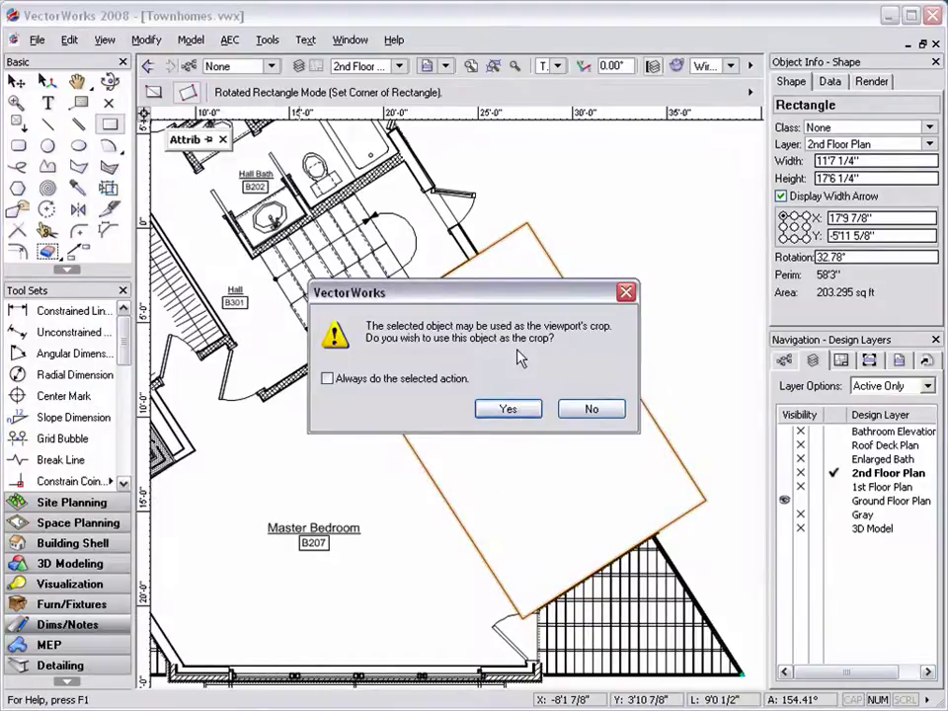
pyautogui.click(534, 409)
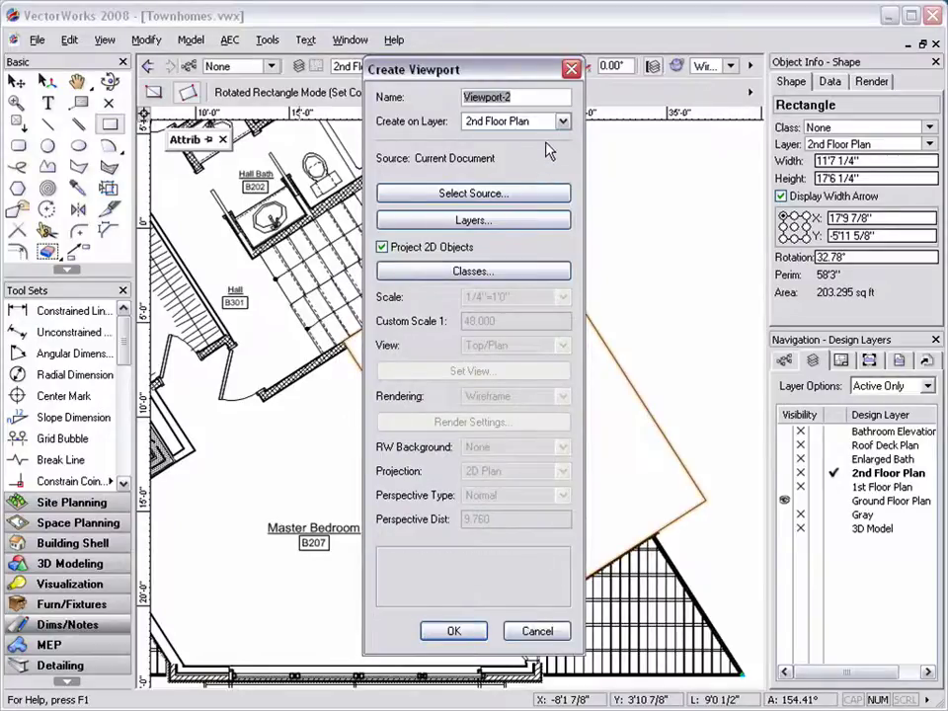
pyautogui.click(563, 122)
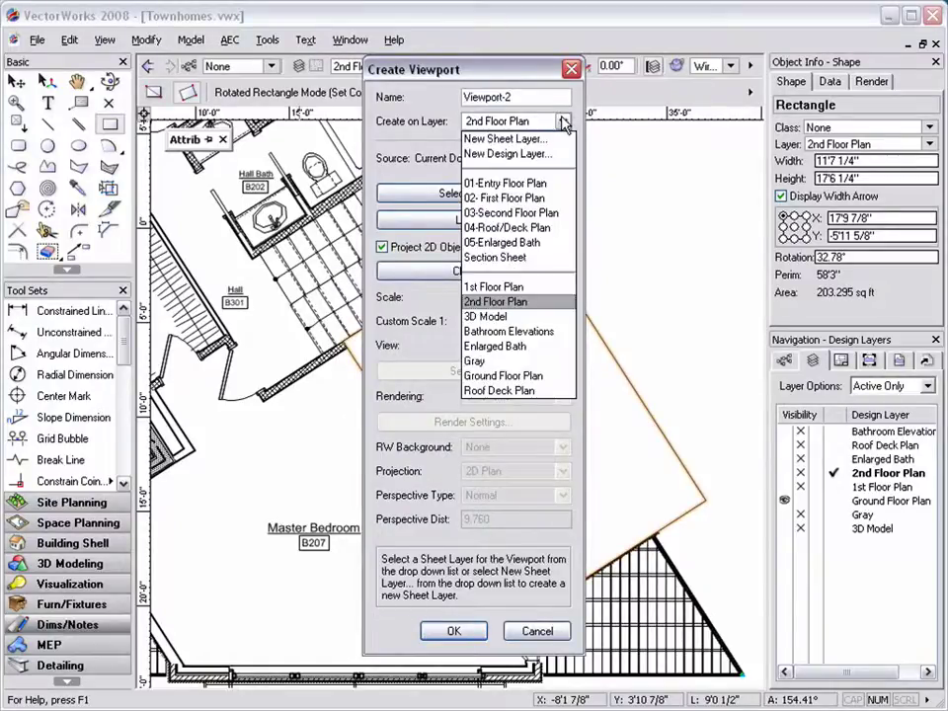
pyautogui.click(550, 333)
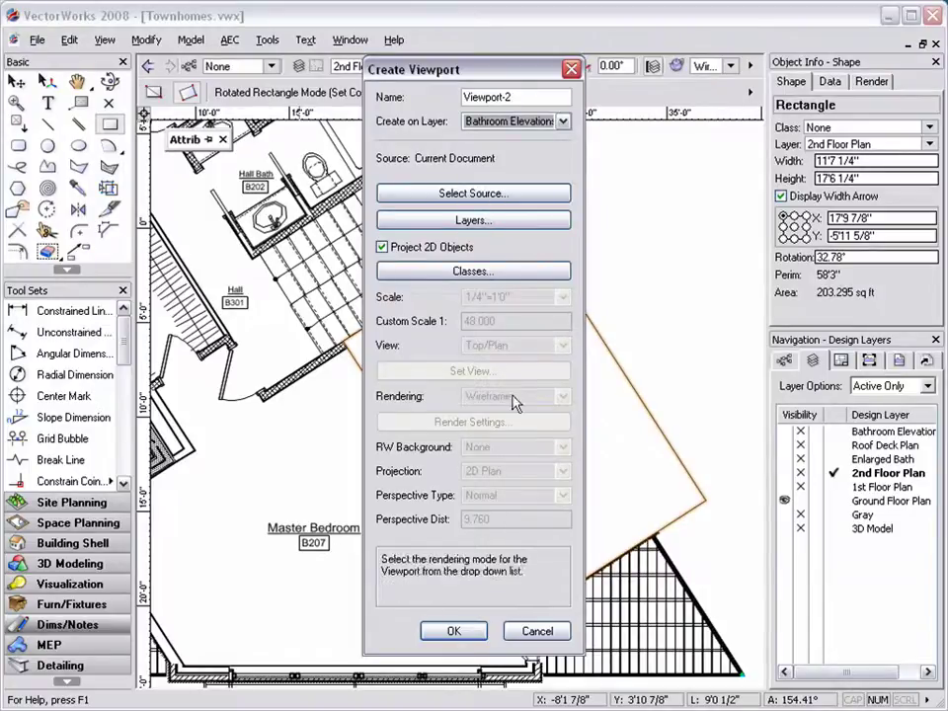
pyautogui.click(454, 631)
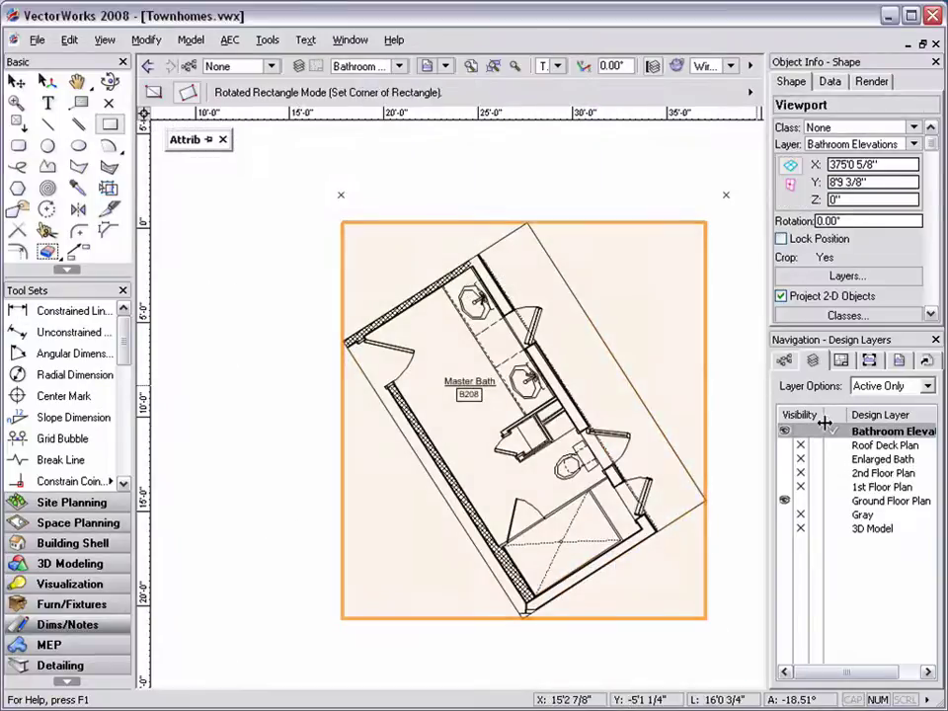
# Rotate the Master Bath viewport 57.22° about its top edge so the plan lies horizontal below the frames.
pyautogui.press('x')
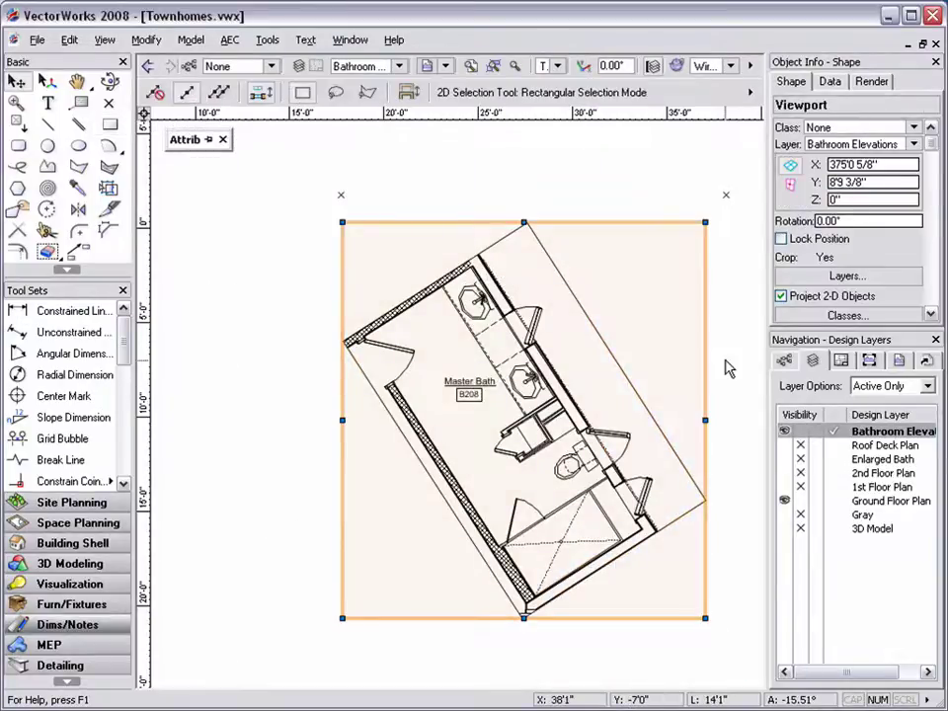
pyautogui.click(725, 360)
pyautogui.moveTo(723, 358)
pyautogui.mouseDown(button='middle')
pyautogui.moveTo(690, 412)
pyautogui.moveTo(449, 435)
pyautogui.mouseUp(button='middle')
pyautogui.scroll(-2, 687, 406)
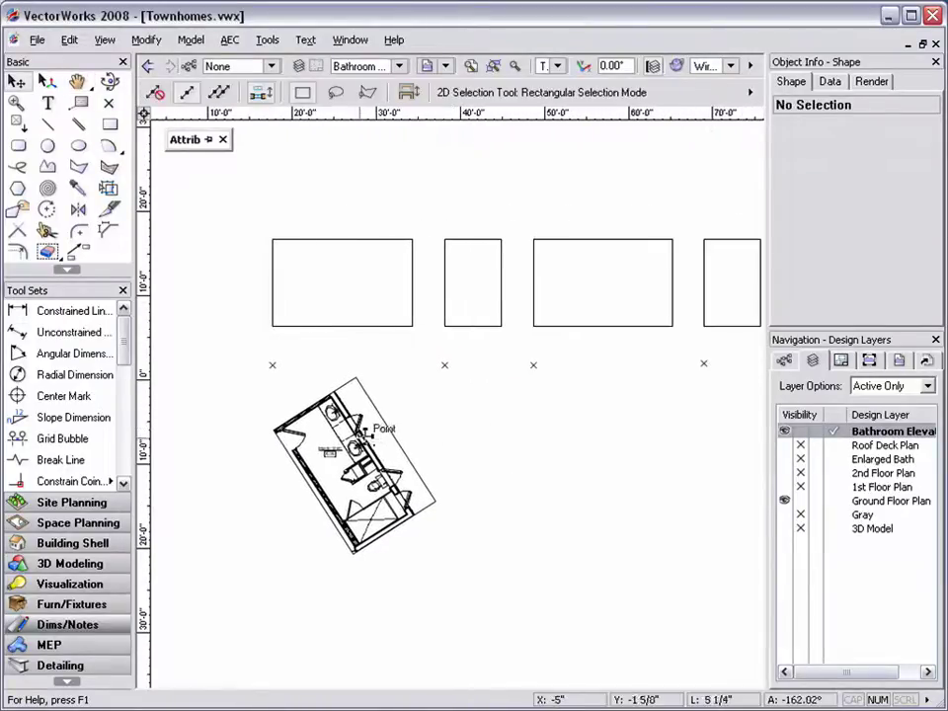
pyautogui.click(326, 373)
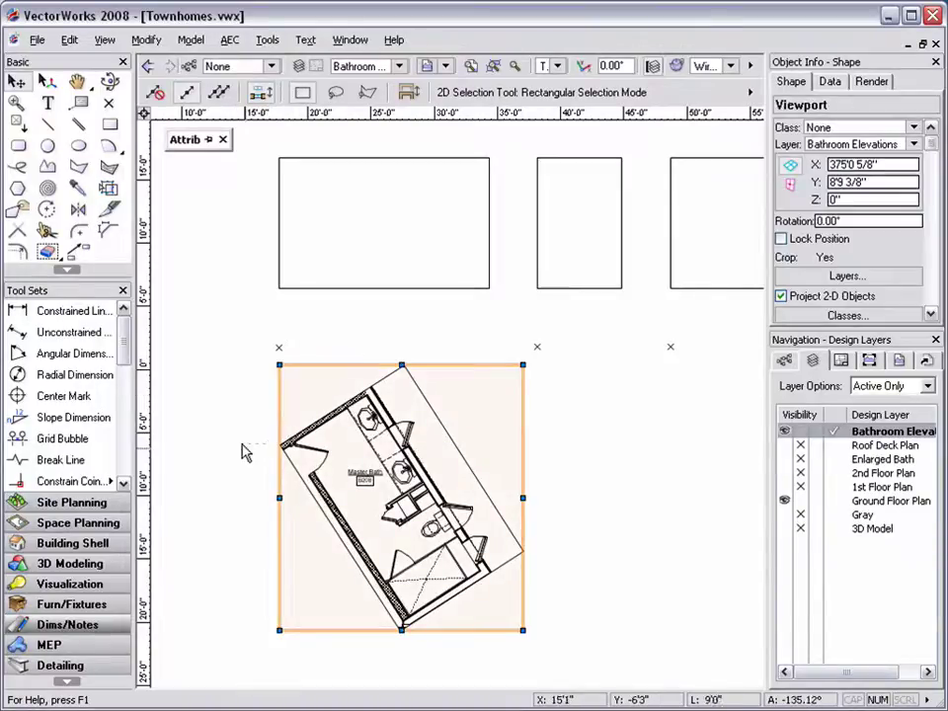
pyautogui.click(48, 211)
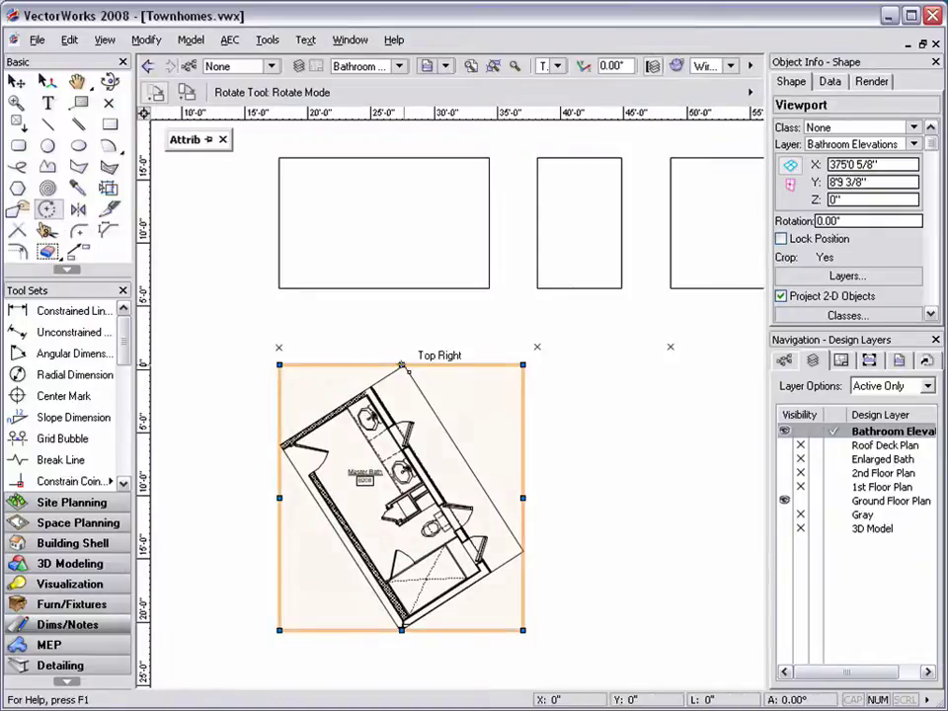
pyautogui.click(402, 365)
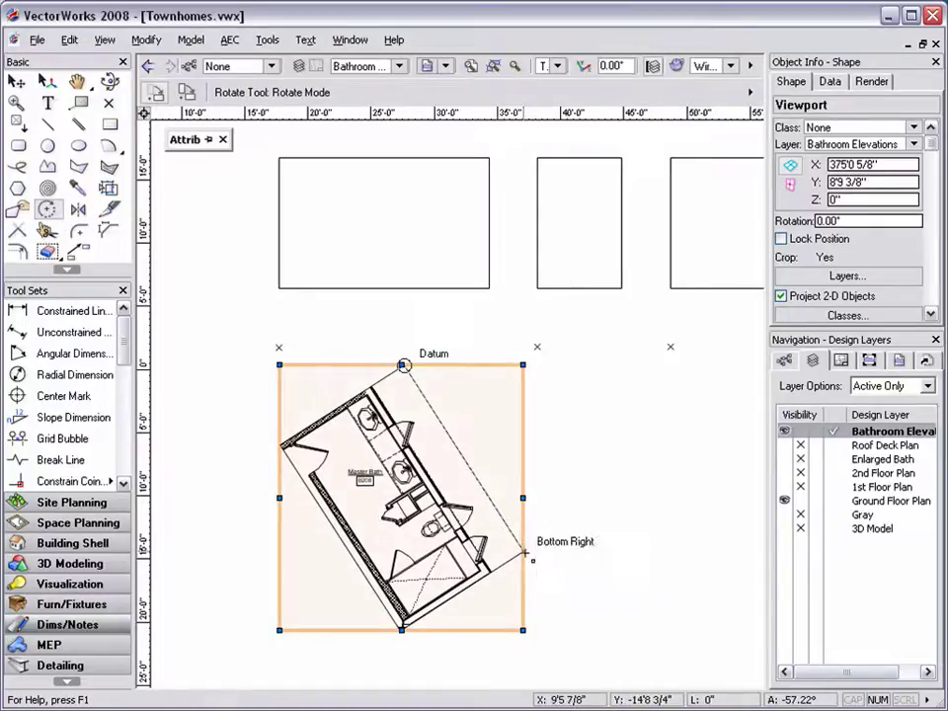
pyautogui.click(523, 550)
pyautogui.click(580, 370)
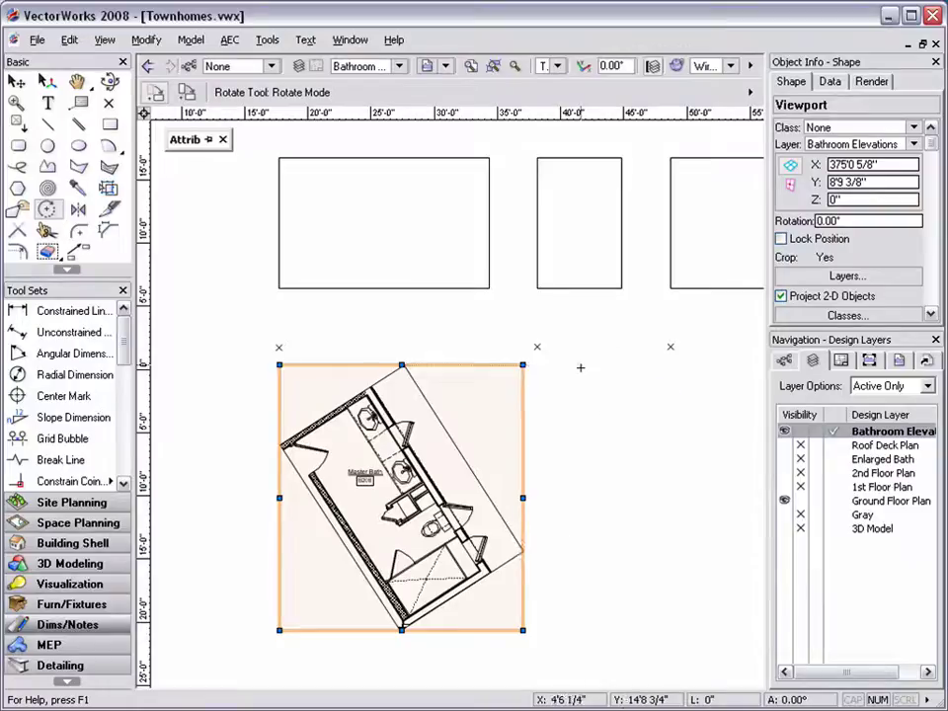
# Move the viewport under the first elevation frame and place a copy beside it, turned 90°.
pyautogui.press('x')
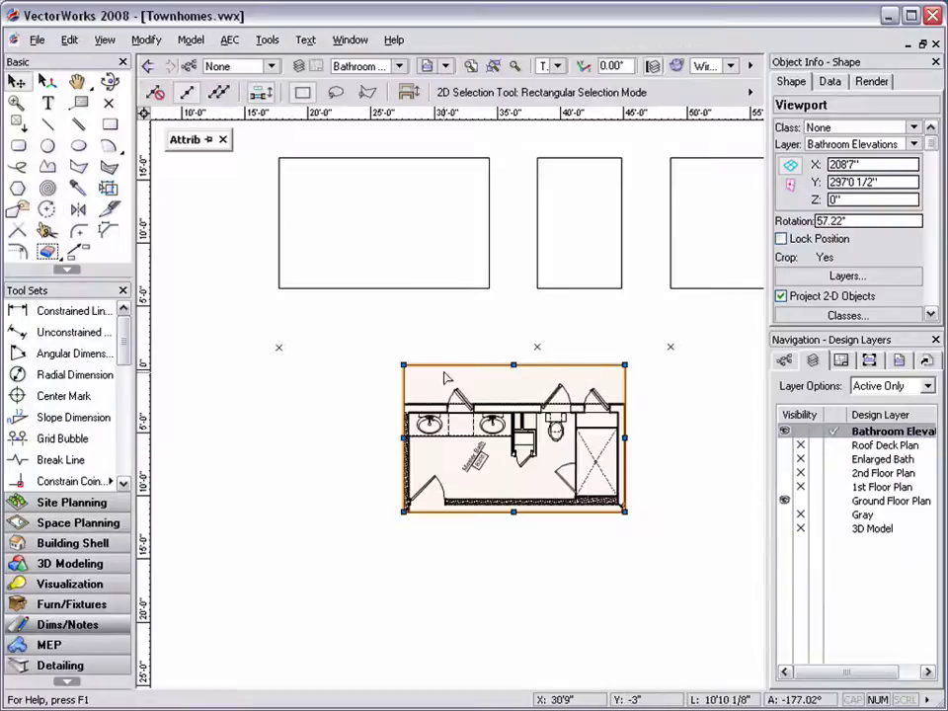
pyautogui.moveTo(404, 365); pyautogui.dragTo(279, 347)
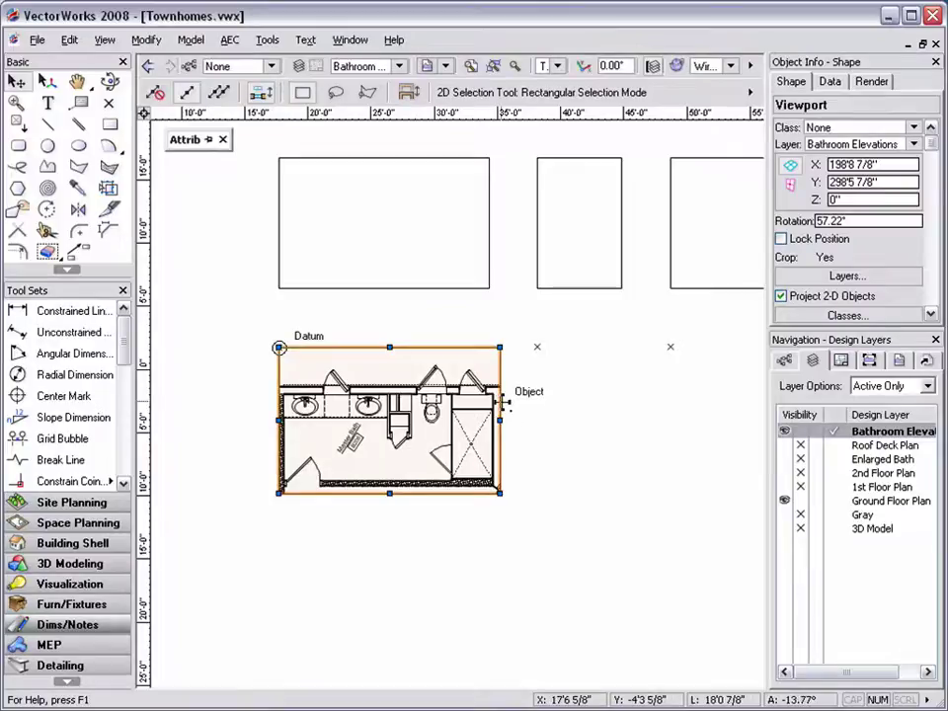
pyautogui.moveTo(502, 408); pyautogui.dragTo(716, 426)
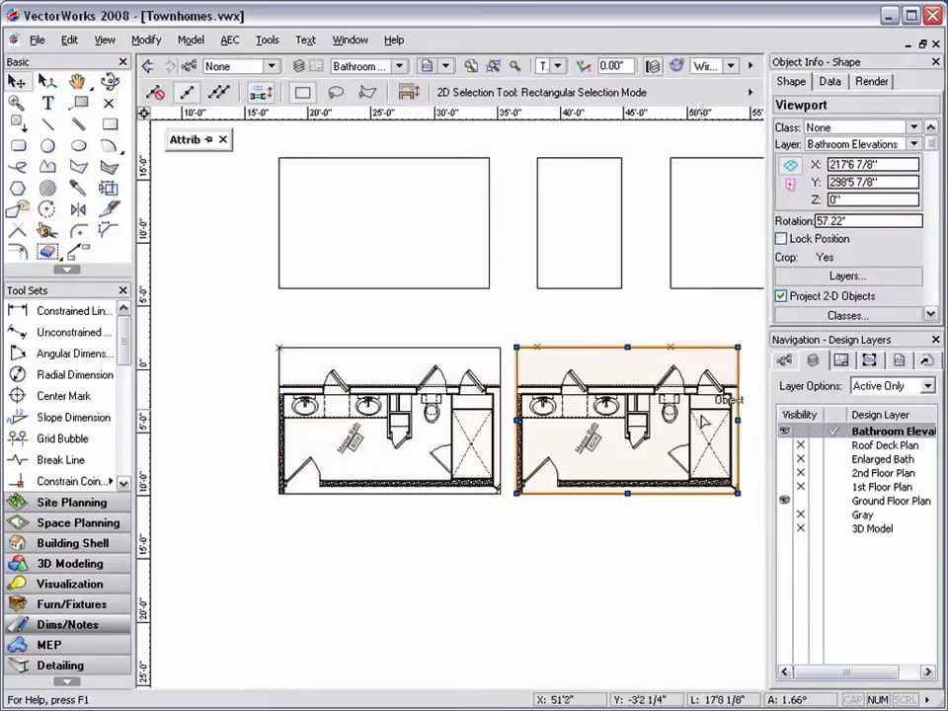
pyautogui.hotkey('ctrl', 'l')
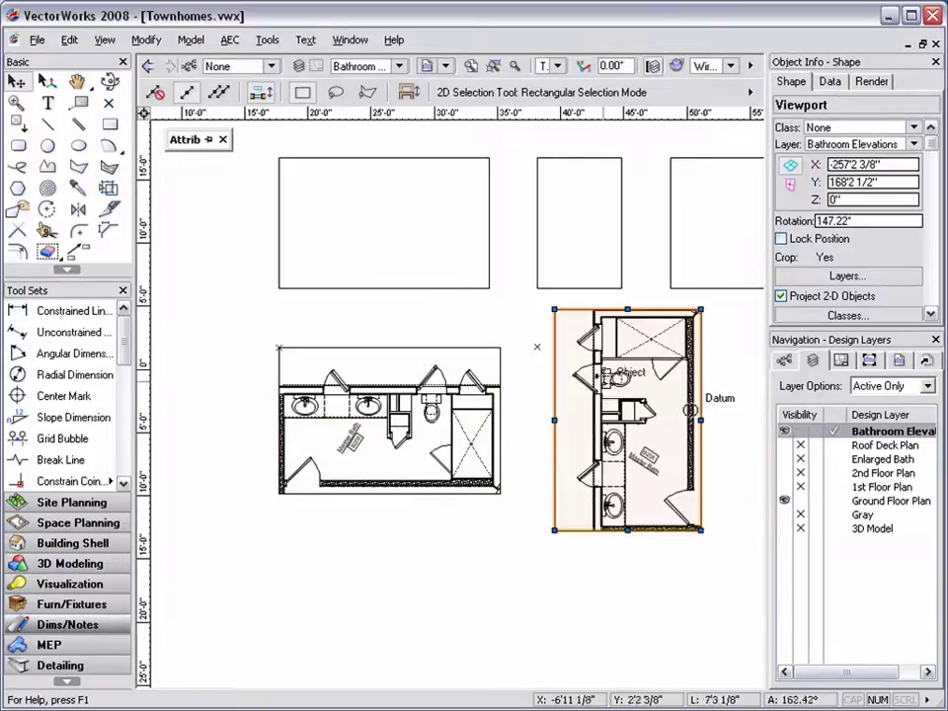
pyautogui.moveTo(689, 409); pyautogui.dragTo(624, 406)
pyautogui.moveTo(624, 406); pyautogui.dragTo(456, 351, button='middle')
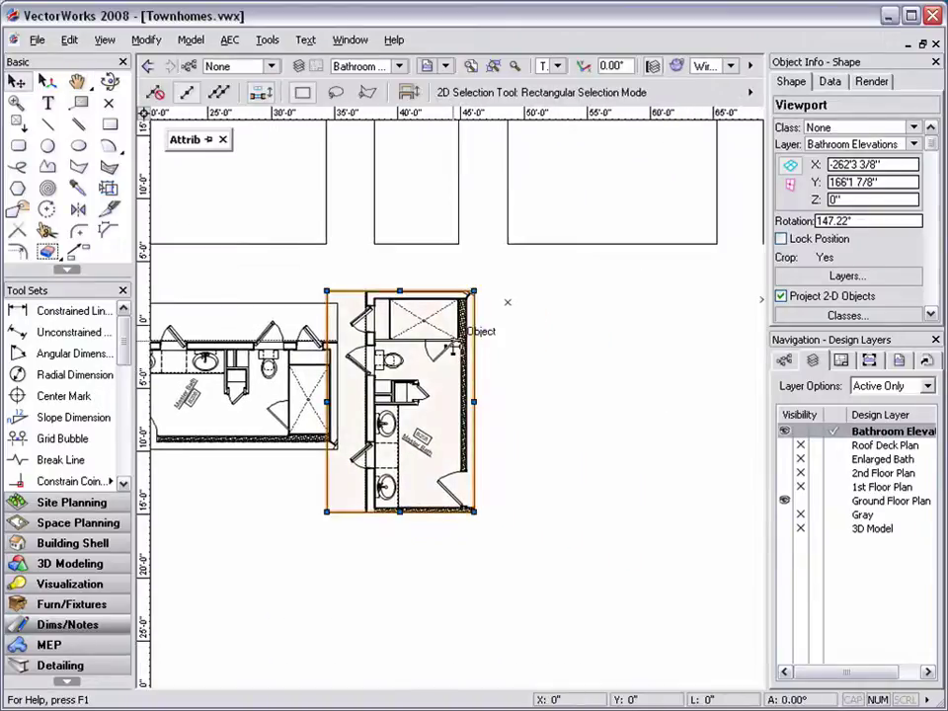
# Add a second viewport copy further right, turned a further 90° and nudged up into line.
pyautogui.moveTo(454, 344); pyautogui.dragTo(653, 346)
pyautogui.press('Escape')
pyautogui.hotkey('ctrl', 'l')
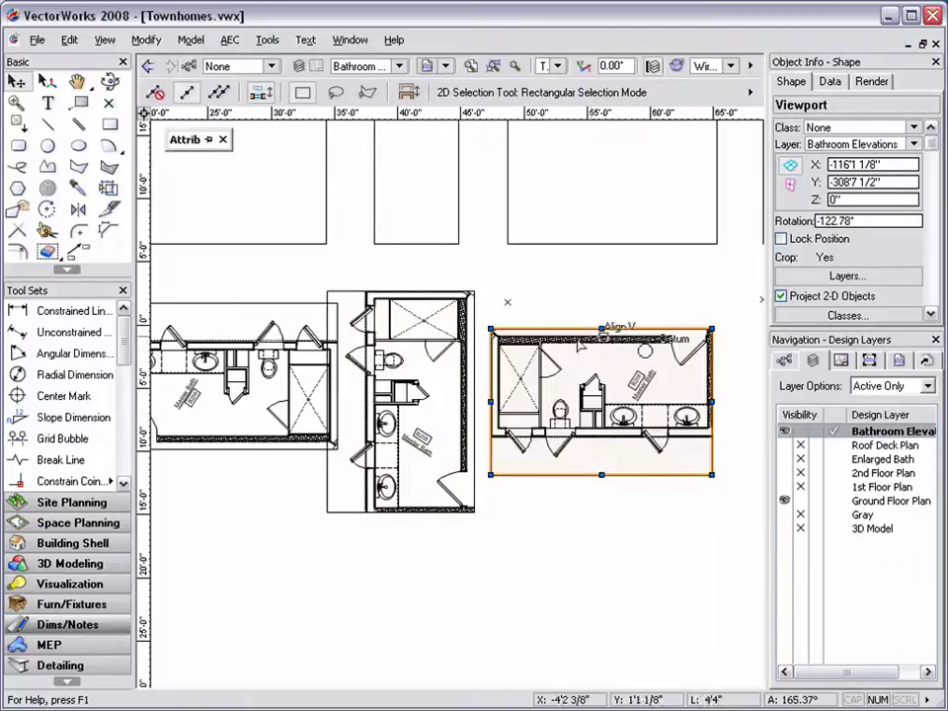
pyautogui.moveTo(493, 334); pyautogui.dragTo(502, 298)
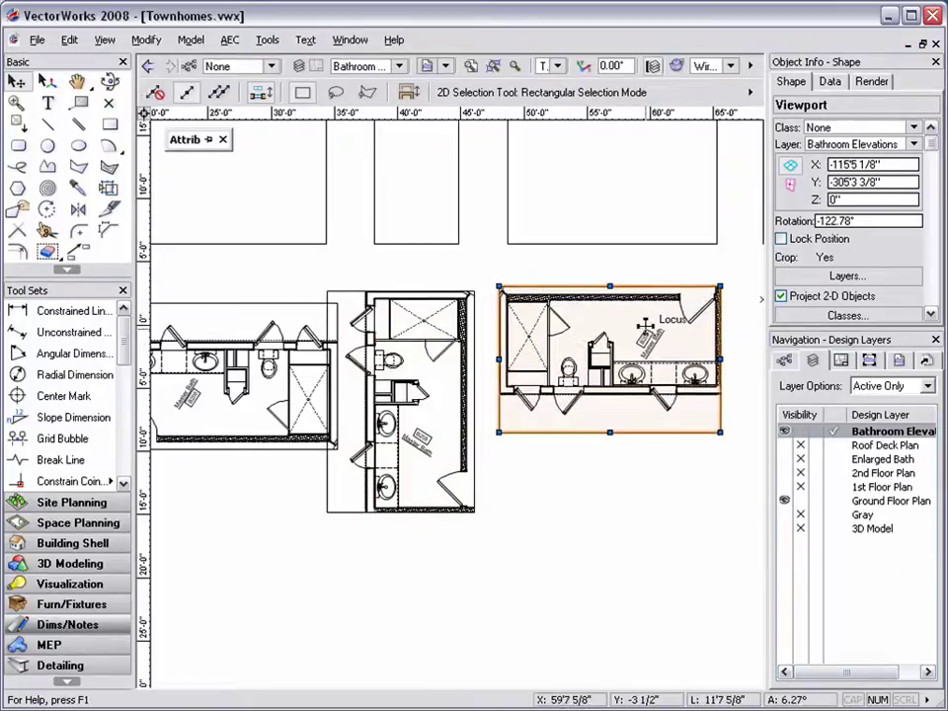
# Add a third viewport copy at the right end, turned another 90° and moved into place.
pyautogui.moveTo(643, 324)
pyautogui.mouseDown(button='middle')
pyautogui.moveTo(459, 330)
pyautogui.moveTo(390, 318)
pyautogui.mouseUp(button='middle')
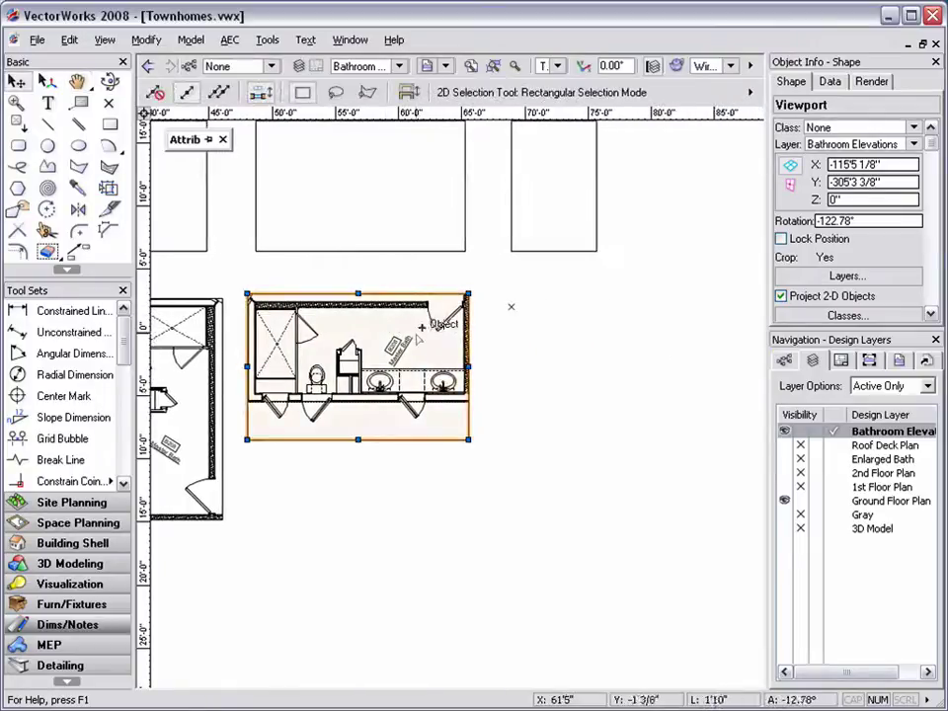
pyautogui.keyDown('ctrl'); pyautogui.moveTo(419, 333); pyautogui.dragTo(661, 353); pyautogui.keyUp('ctrl')
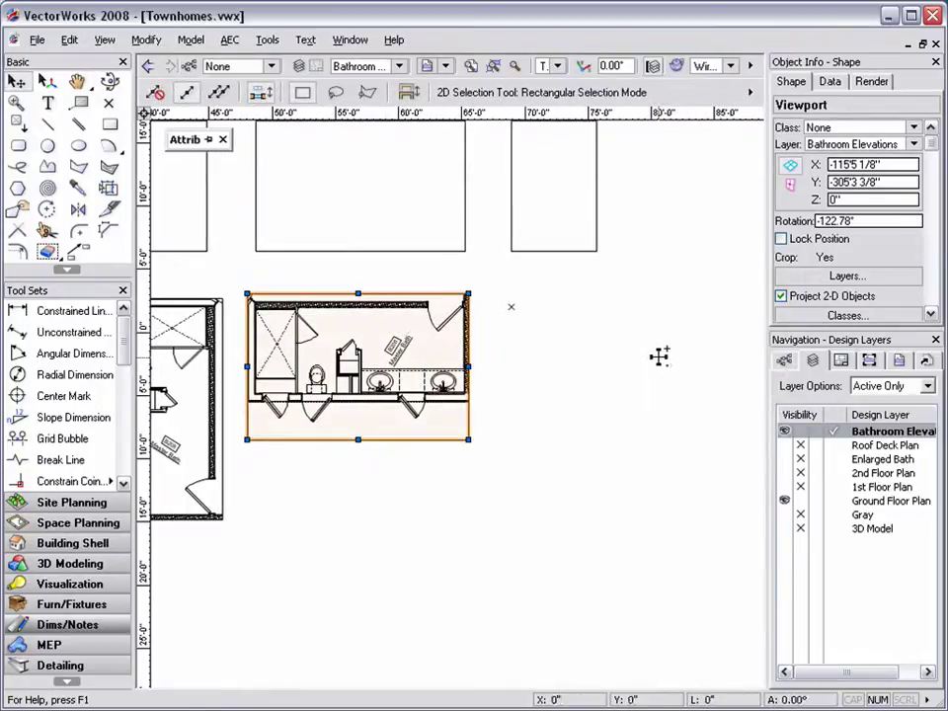
pyautogui.hotkey('ctrl', 'l')
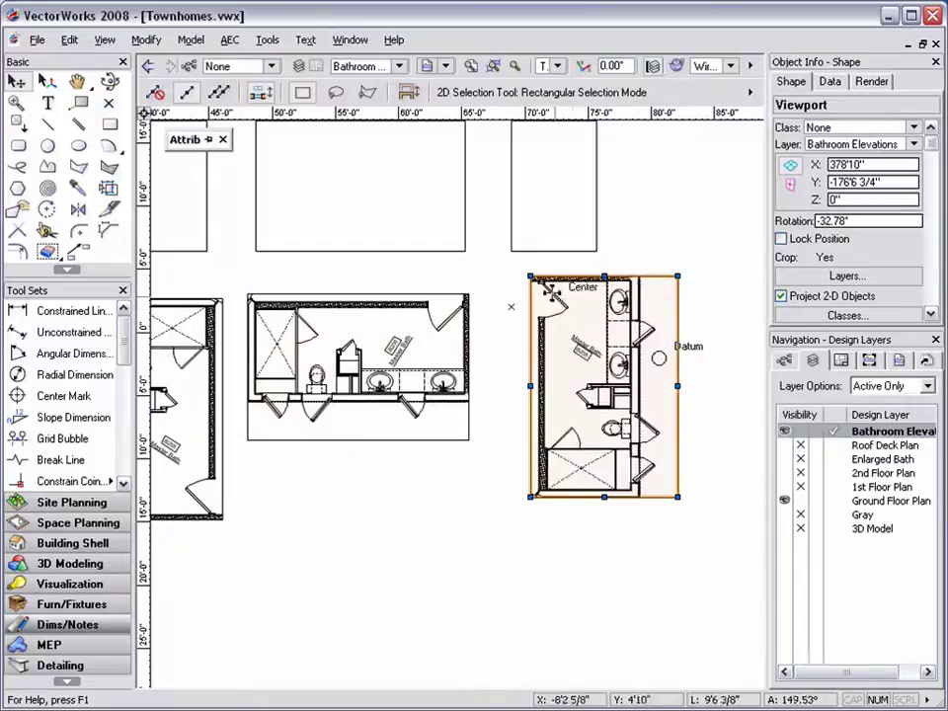
pyautogui.moveTo(535, 282); pyautogui.dragTo(509, 303)
pyautogui.moveTo(289, 285); pyautogui.dragTo(587, 302)
pyautogui.moveTo(268, 282); pyautogui.dragTo(475, 294)
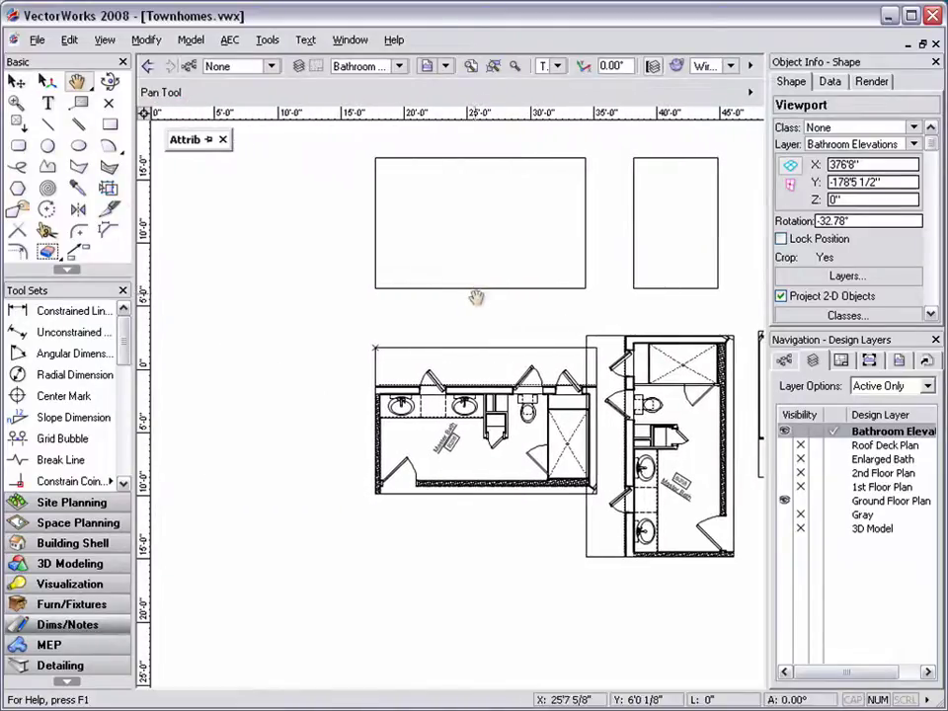
# Draw the first two vertical guidelines from the bath's top wall up past the first elevation frame.
pyautogui.press('x')
pyautogui.click(464, 323)
pyautogui.scroll(1, 449, 326)
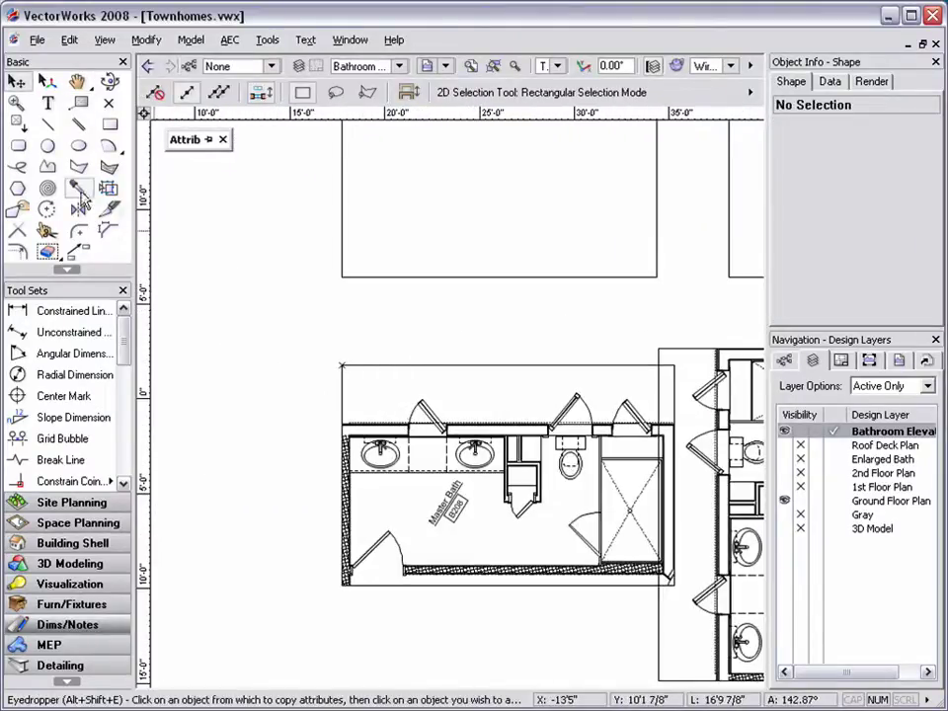
pyautogui.click(47, 124)
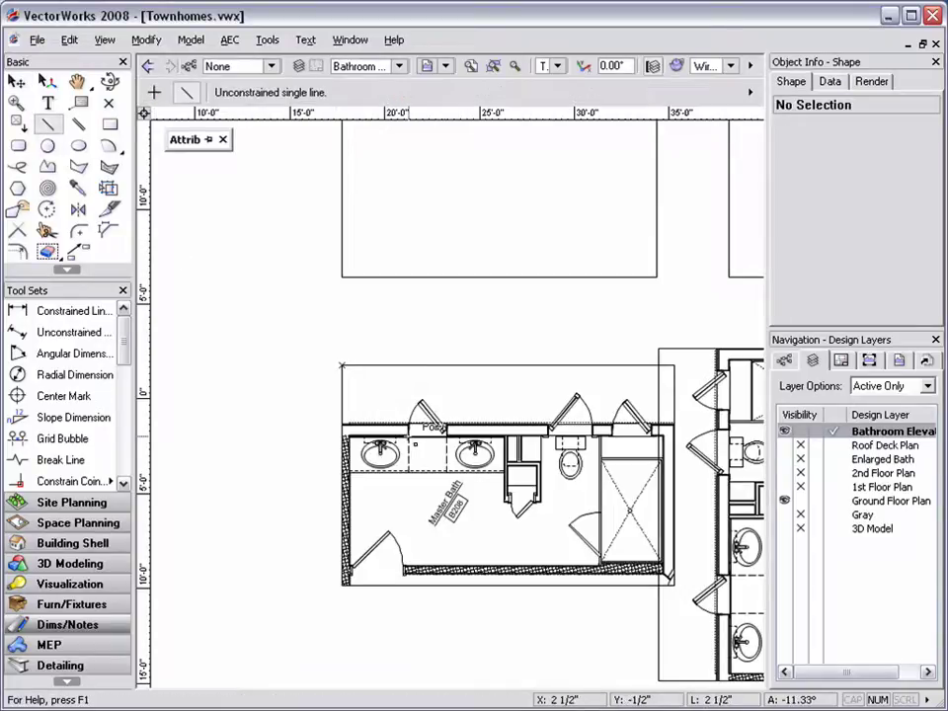
pyautogui.click(409, 424)
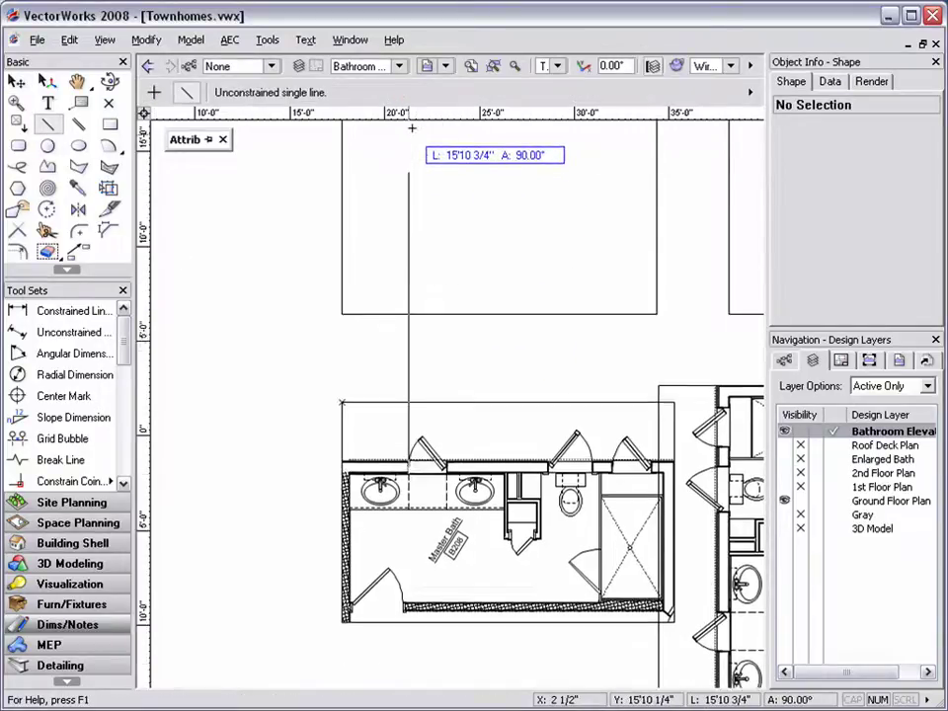
pyautogui.click(409, 203)
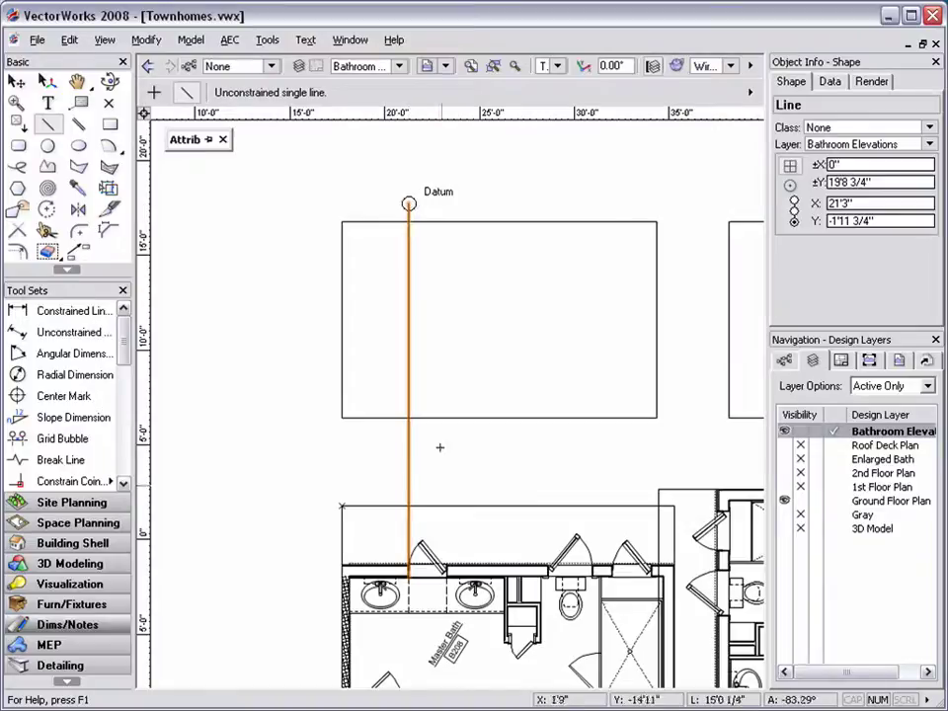
pyautogui.click(446, 572)
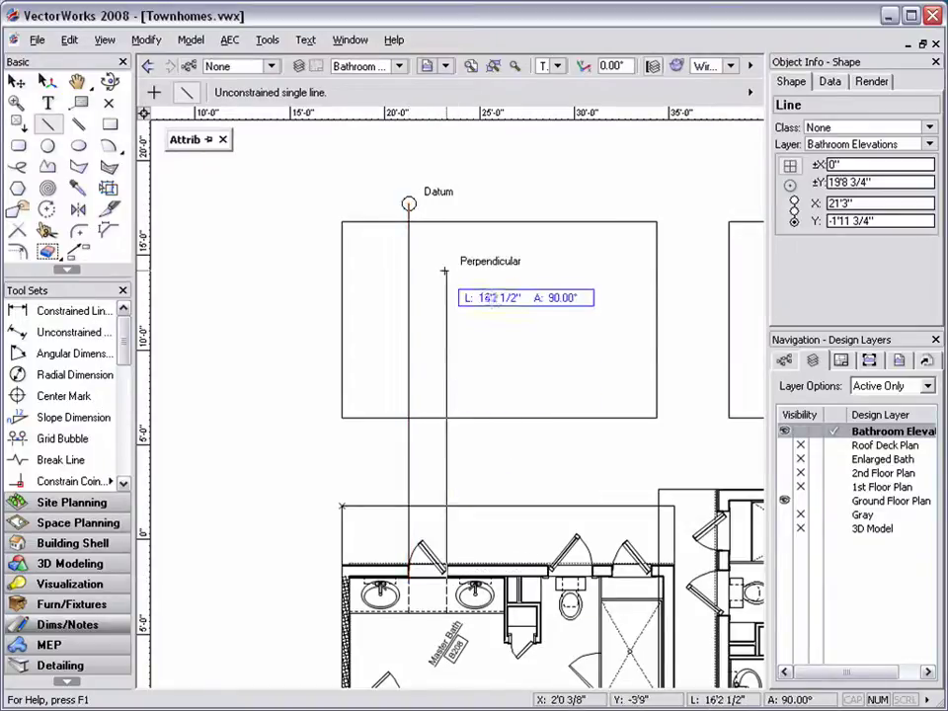
pyautogui.click(446, 192)
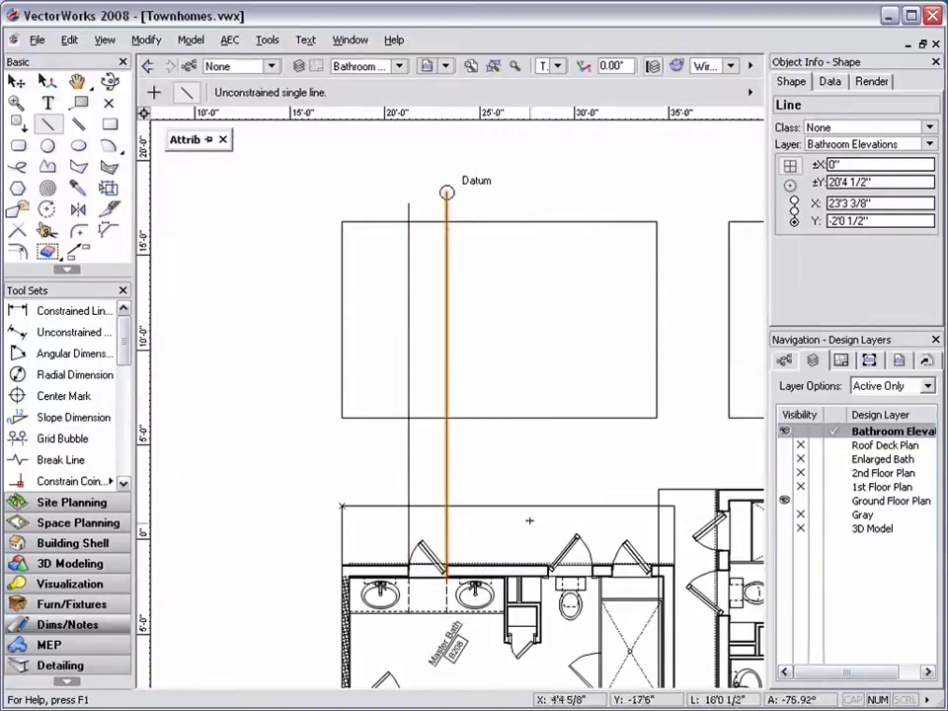
# Draw two more vertical guidelines from the wall, plus a horizontal line across the frame.
pyautogui.click(548, 569)
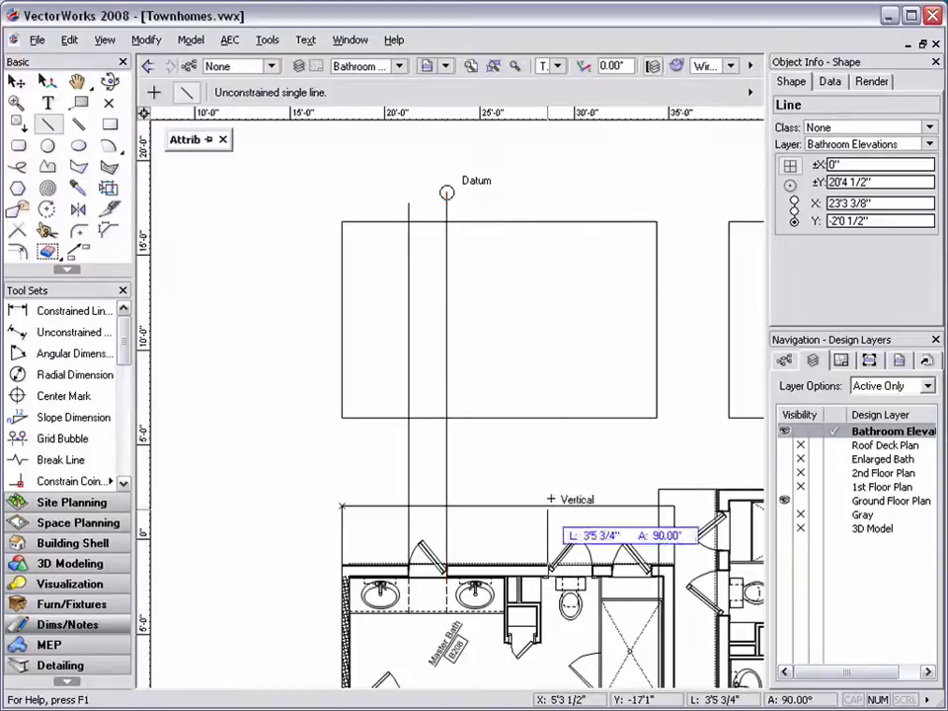
pyautogui.click(548, 205)
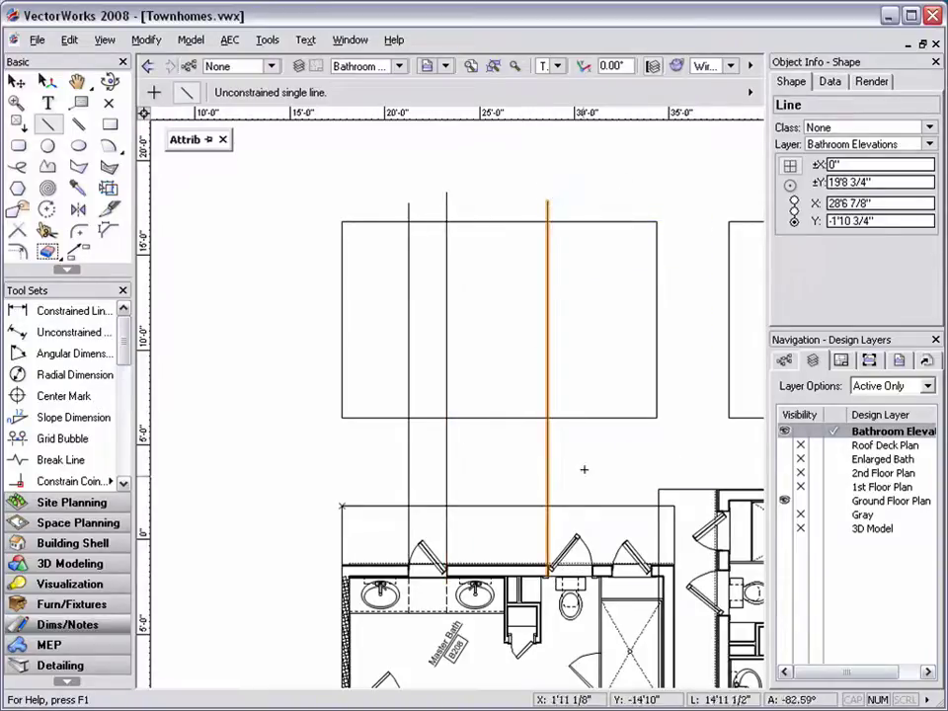
pyautogui.click(592, 570)
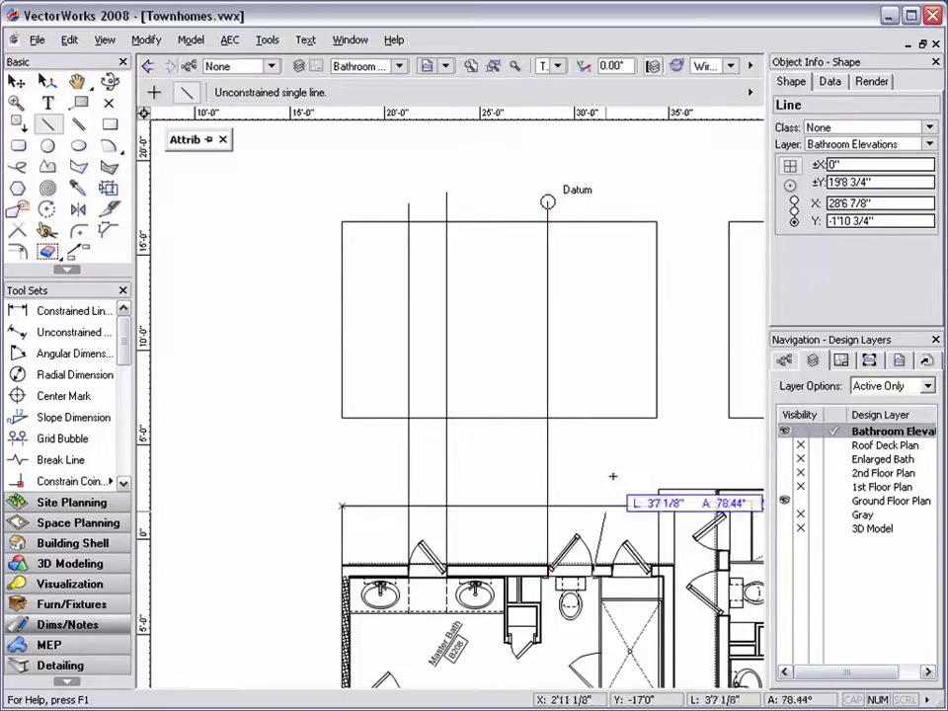
pyautogui.click(590, 199)
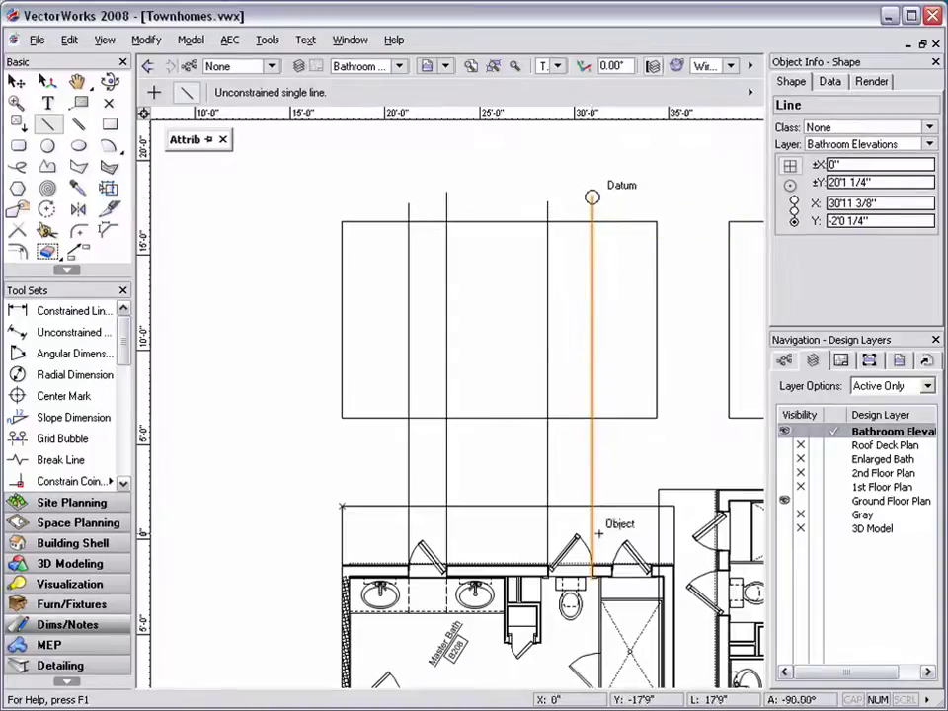
pyautogui.click(307, 286)
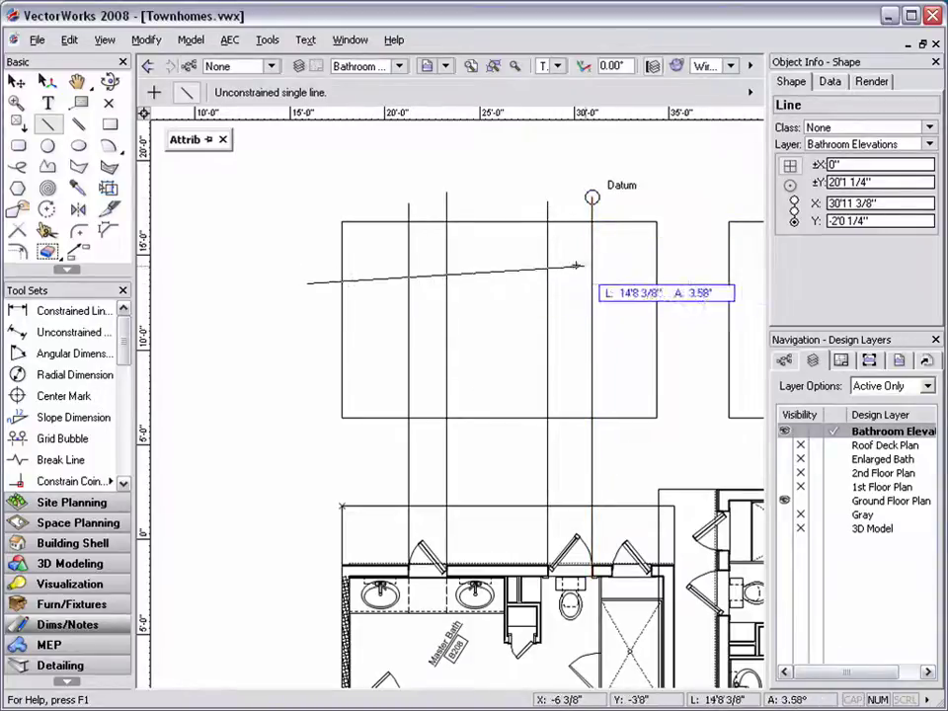
pyautogui.click(685, 286)
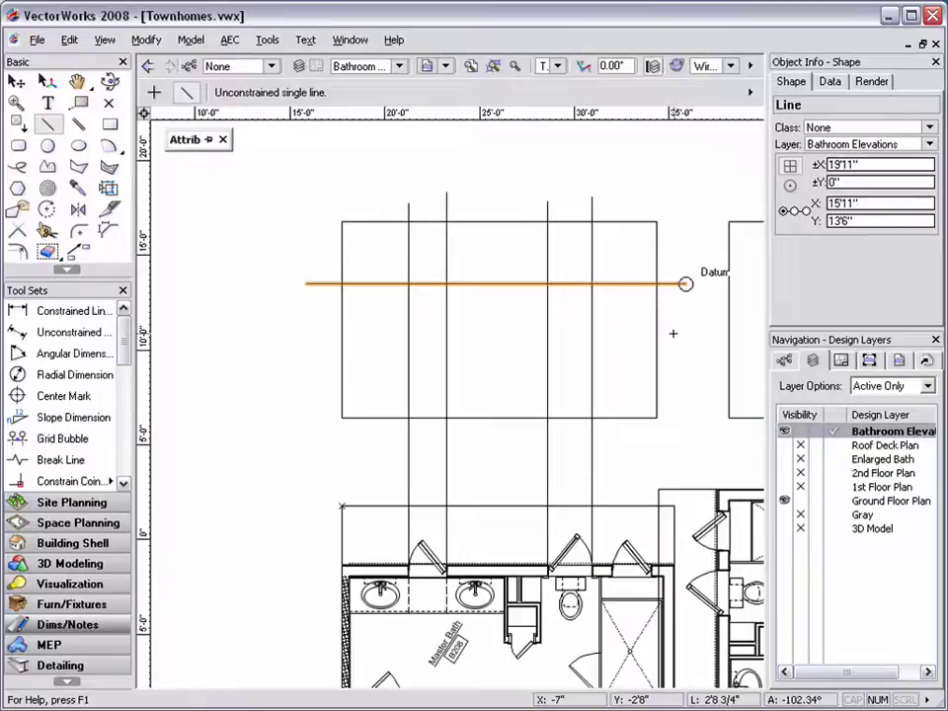